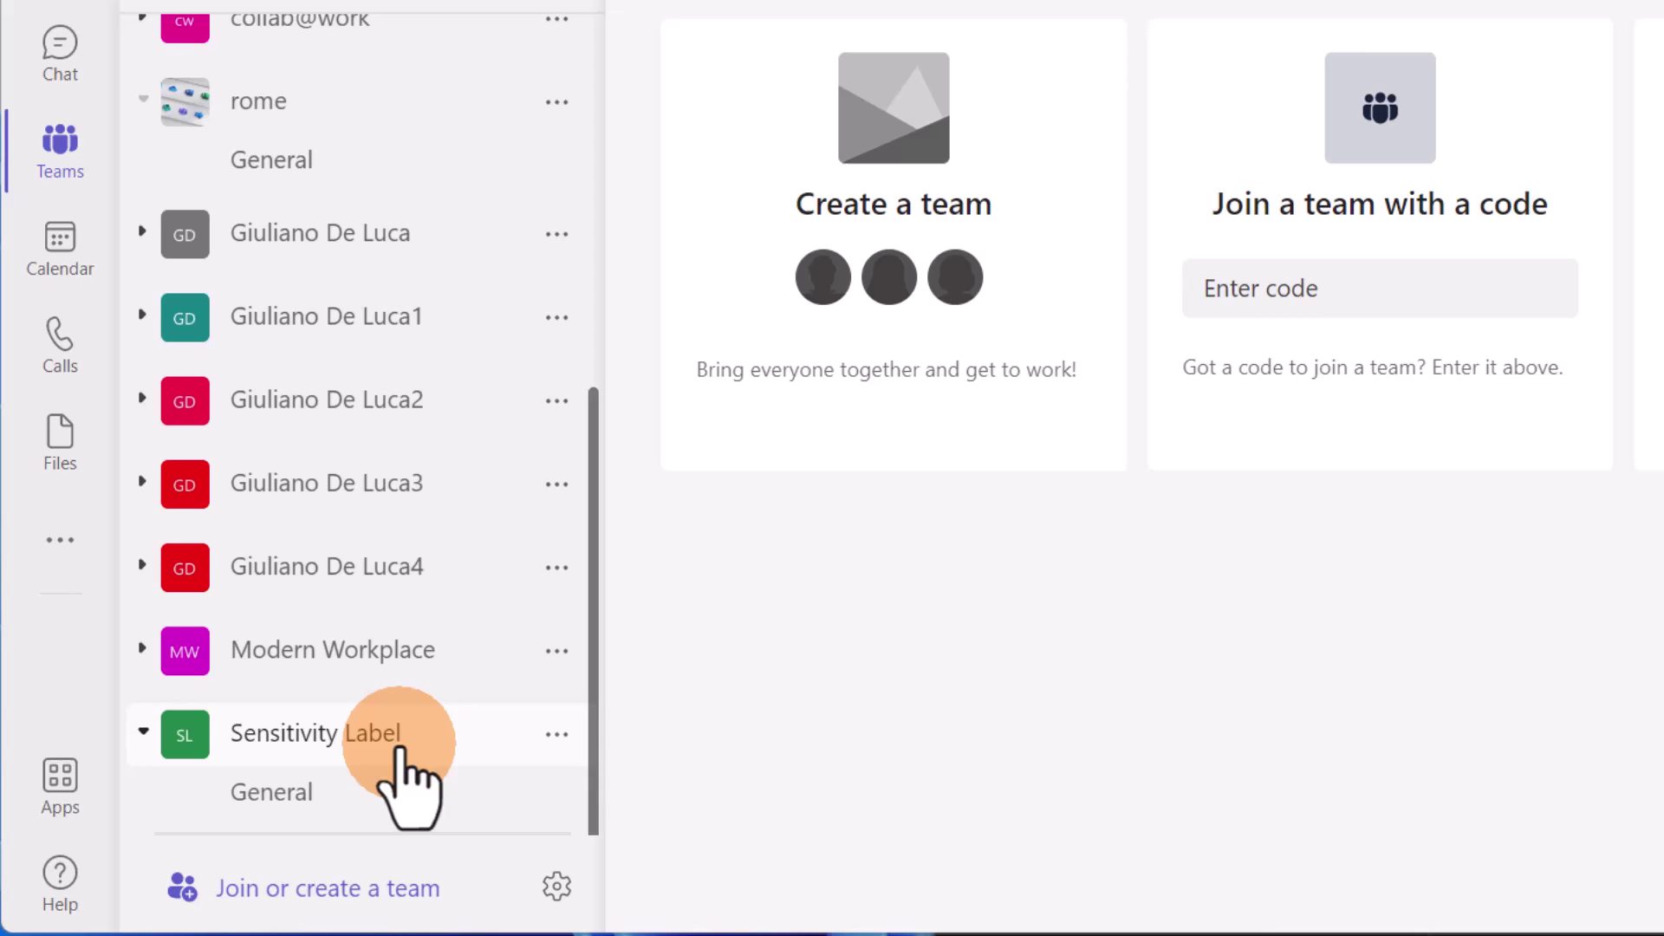
- Look at the Sensitivity Label team's label options, pick Secret, then close without saving
left_click(555, 737)
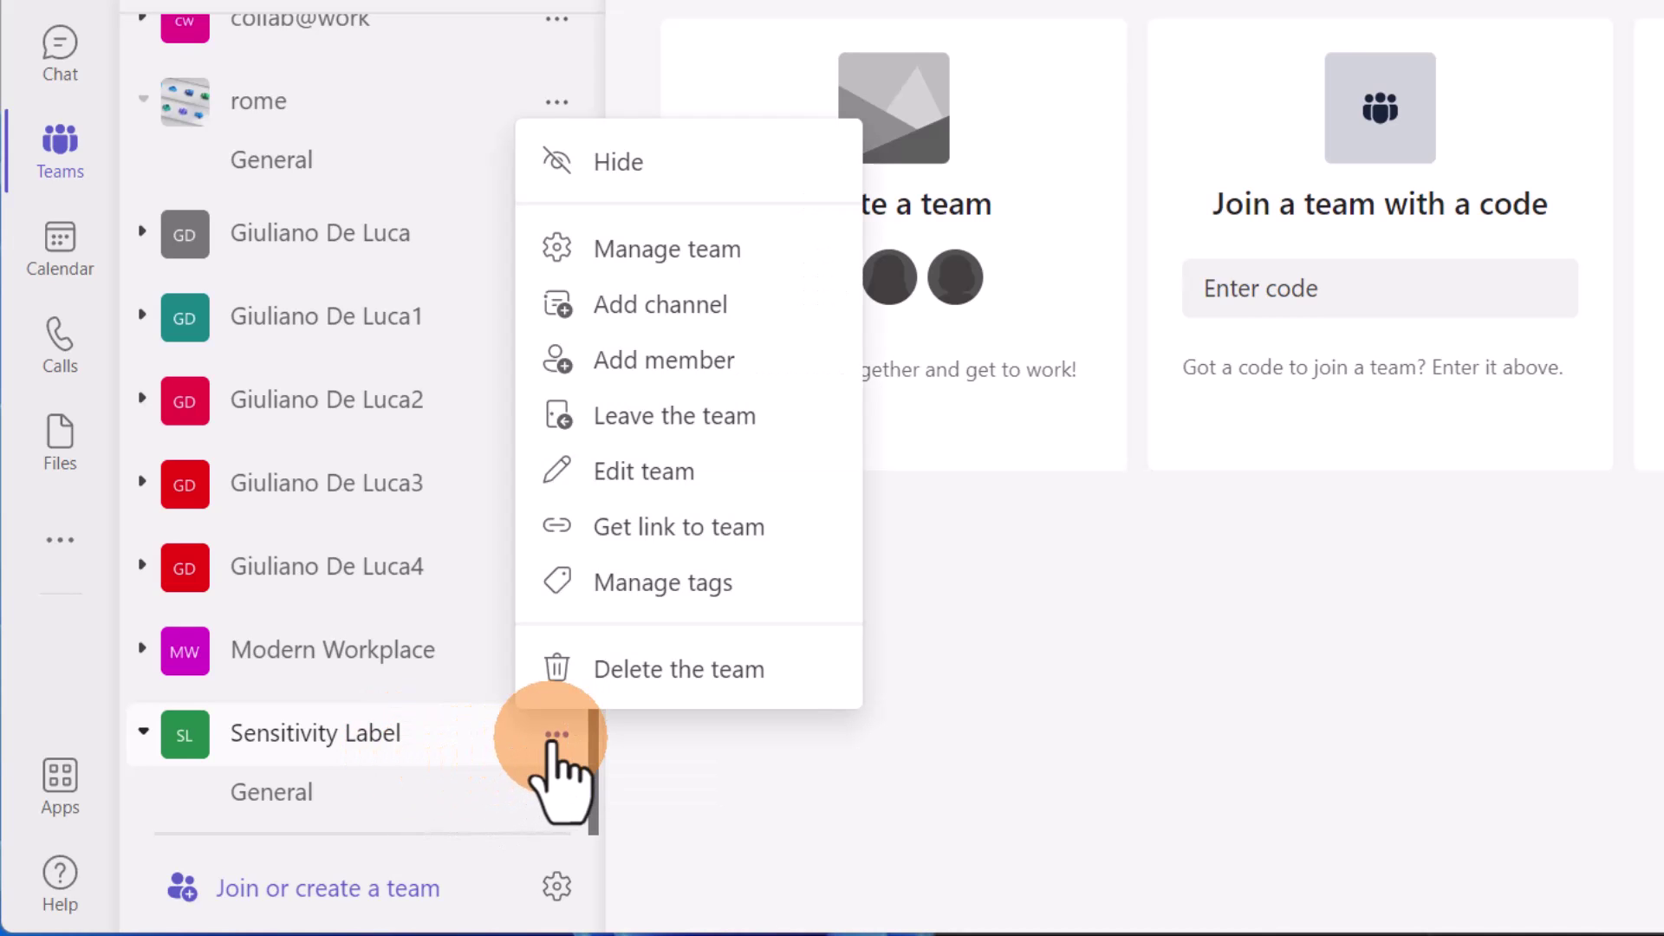
left_click(681, 473)
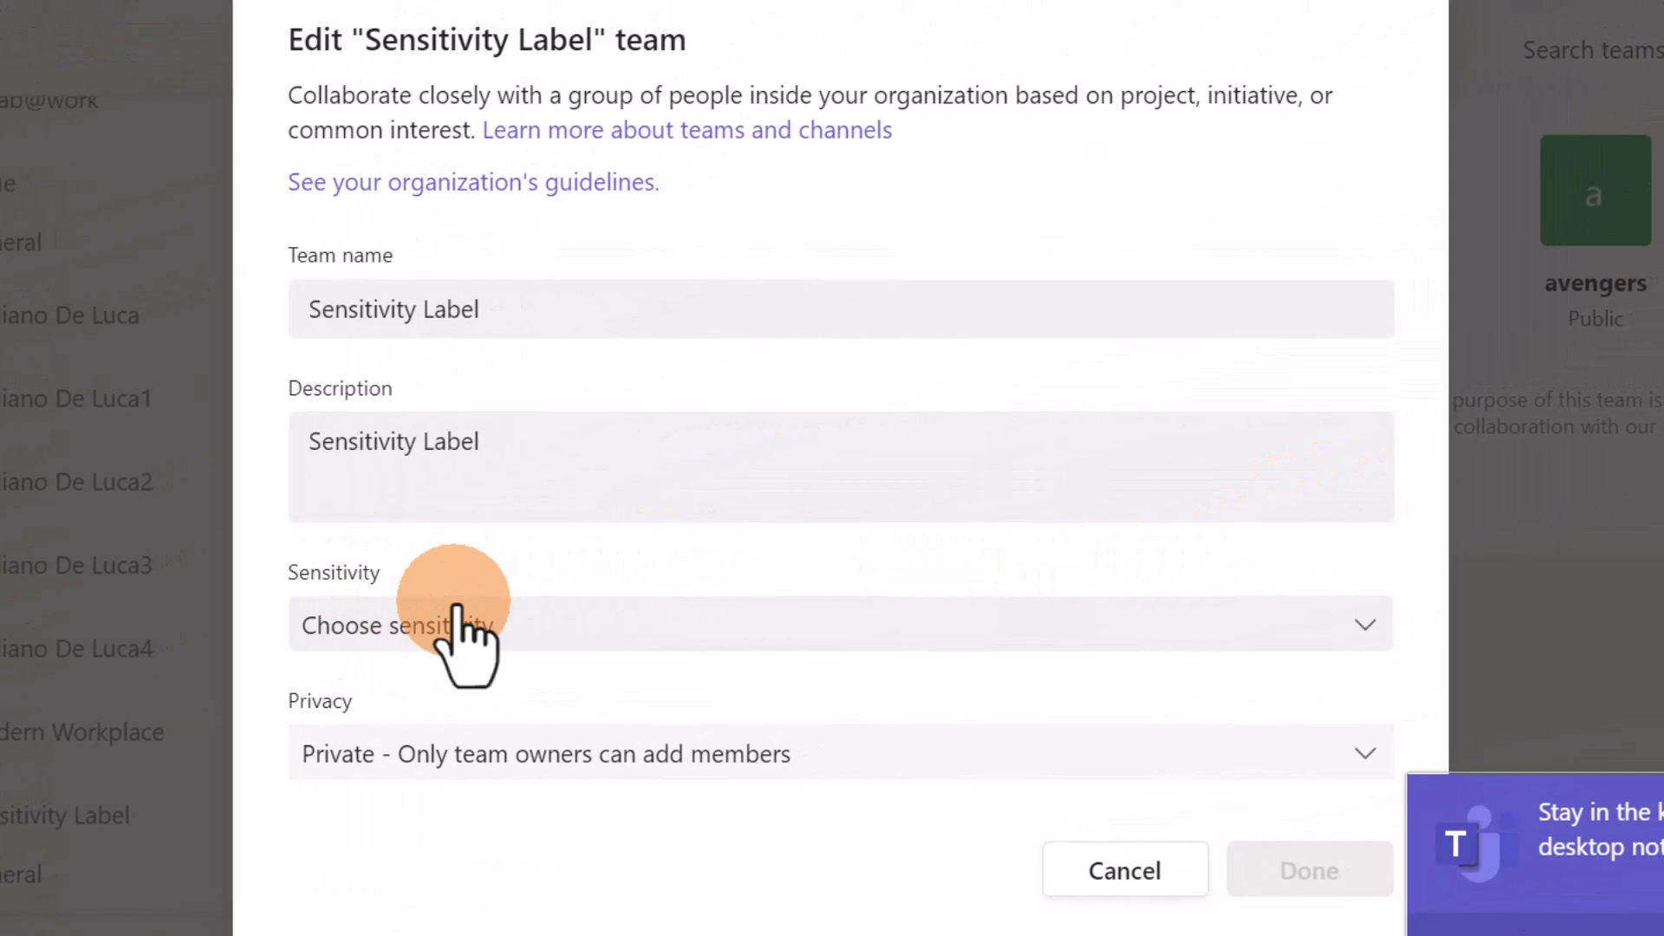
left_click(479, 622)
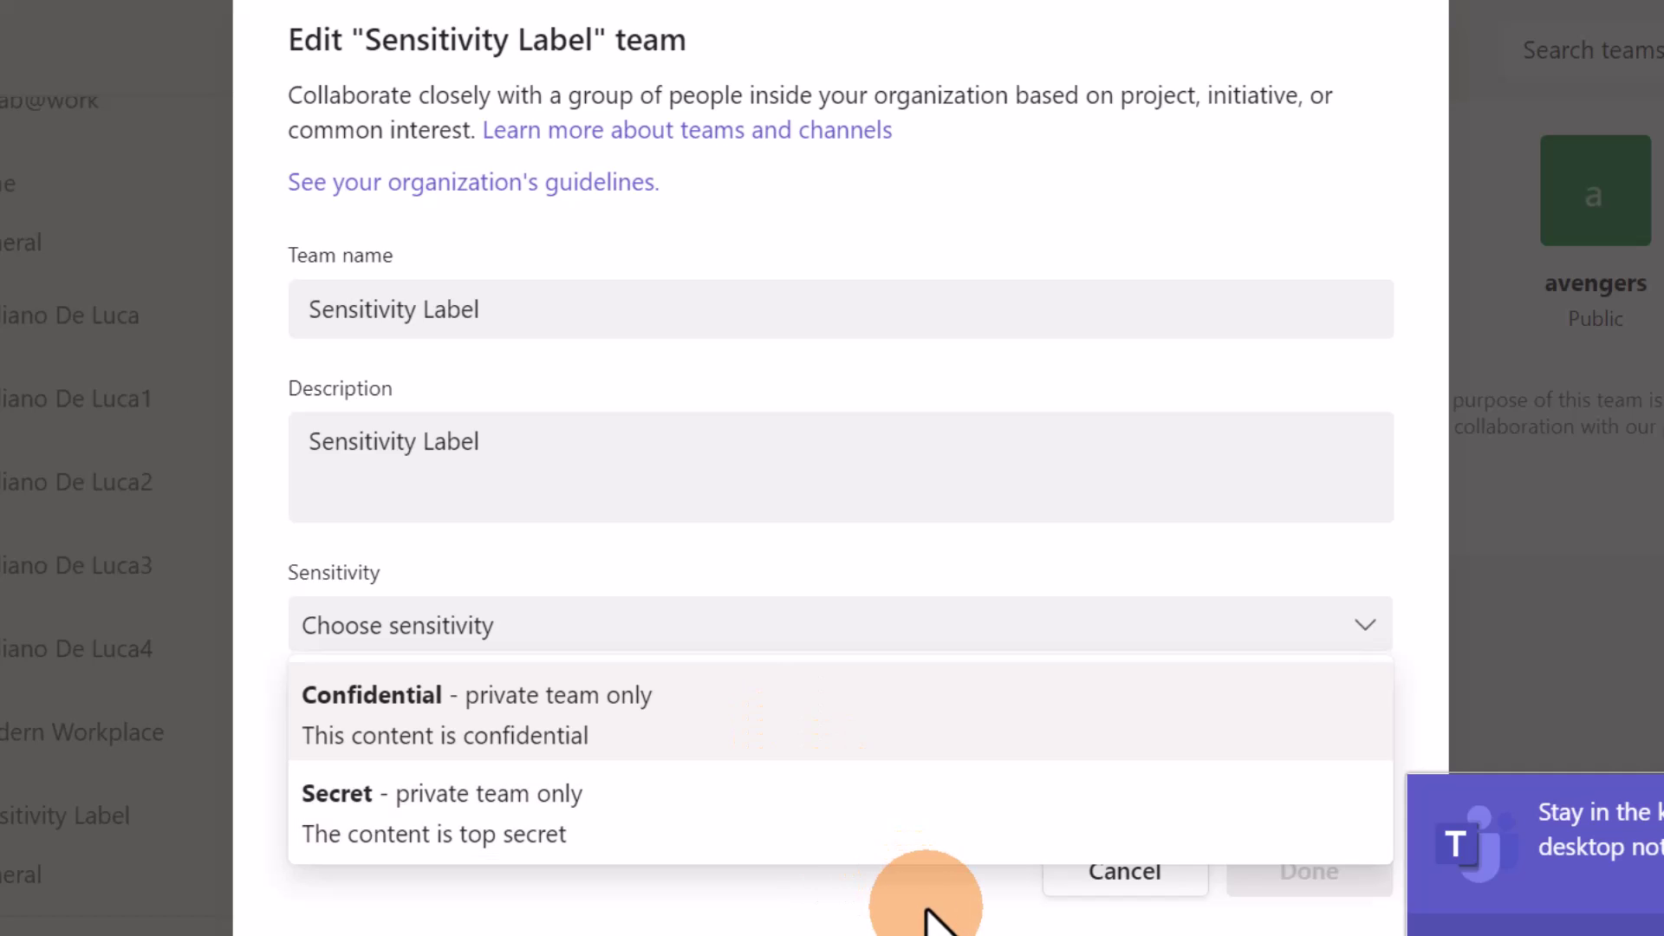
left_click(906, 845)
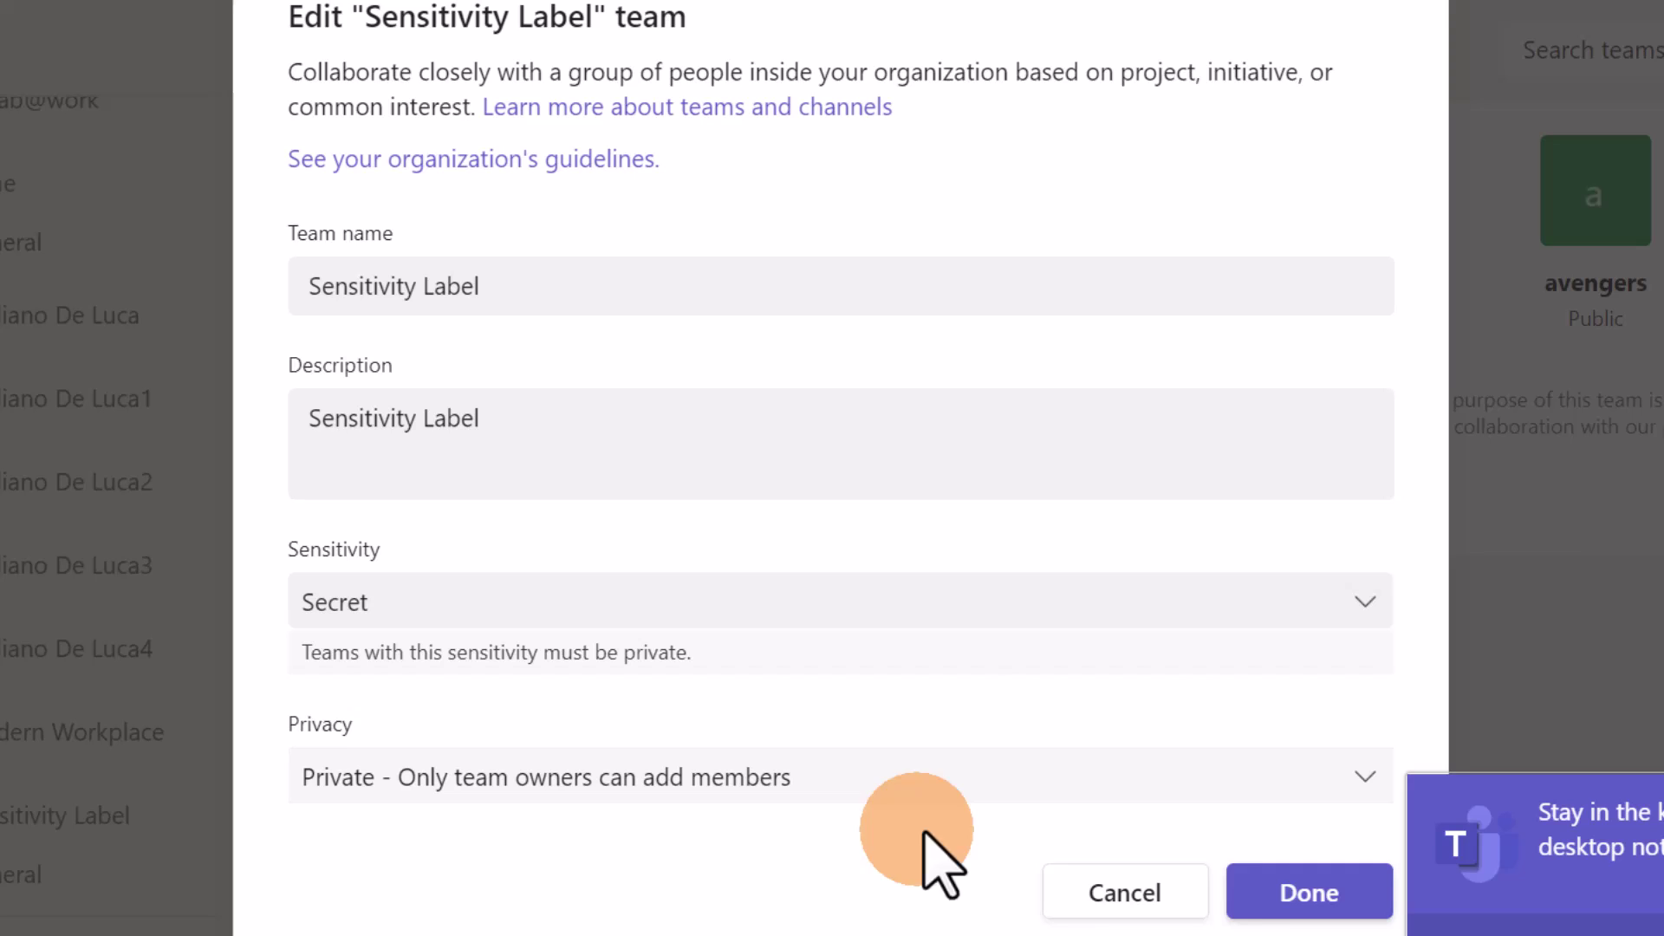
left_click(1145, 884)
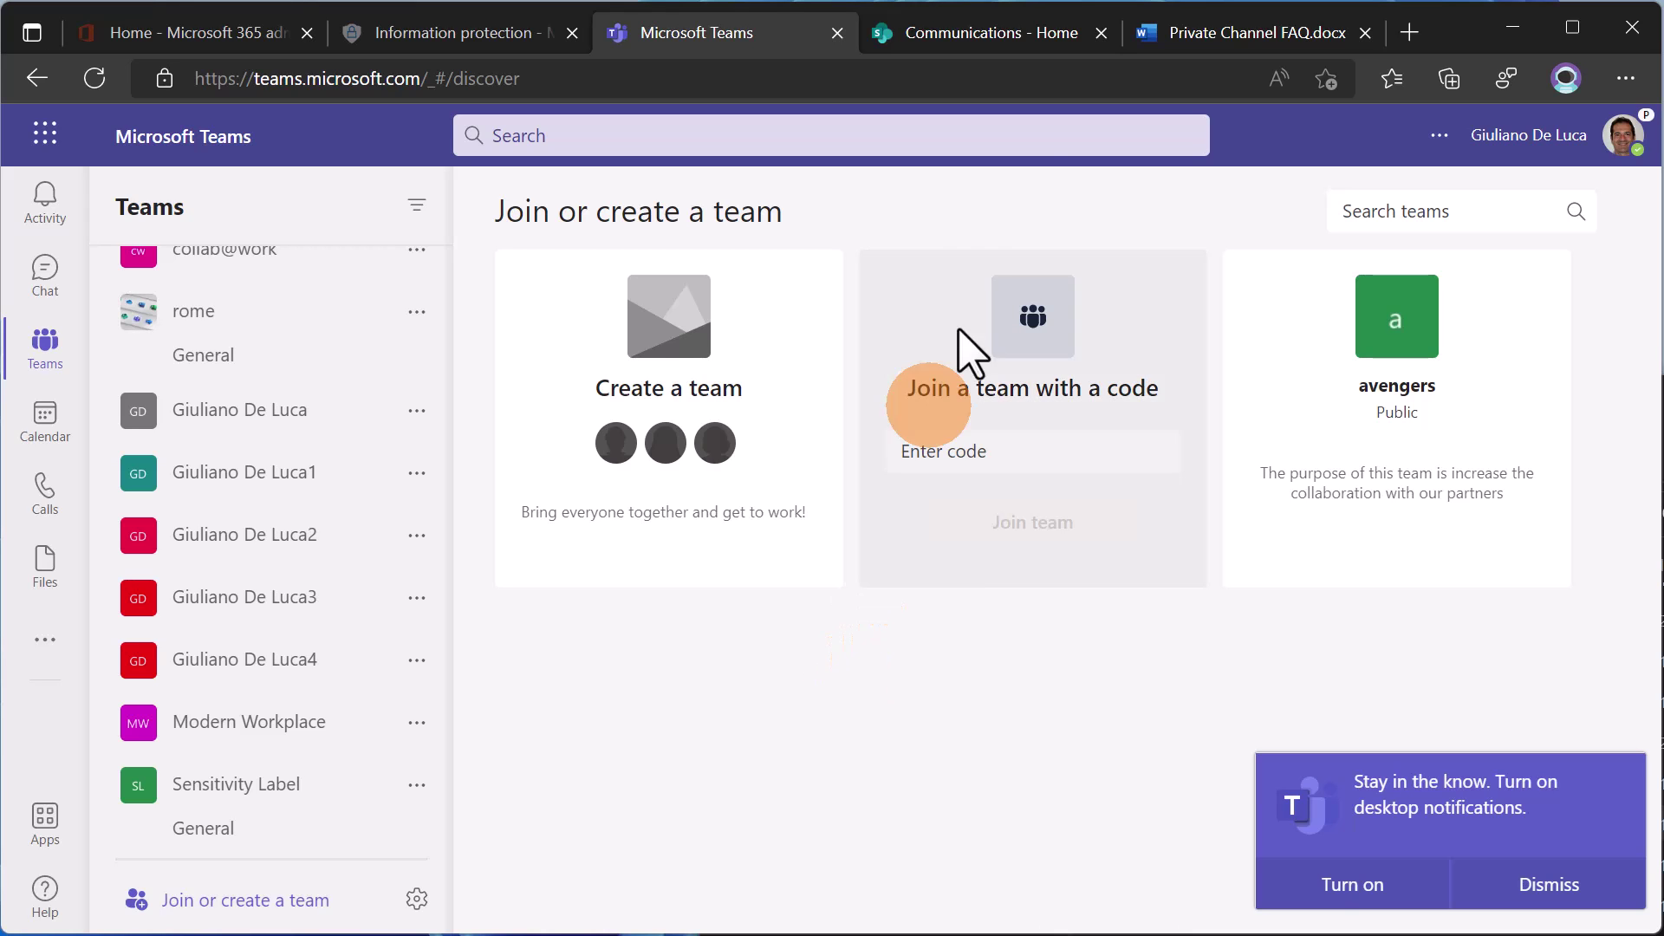
- Review the Communications site's sensitivity choices (Confidential, Secret) in Site information, then cancel unsaved
left_click(1006, 61)
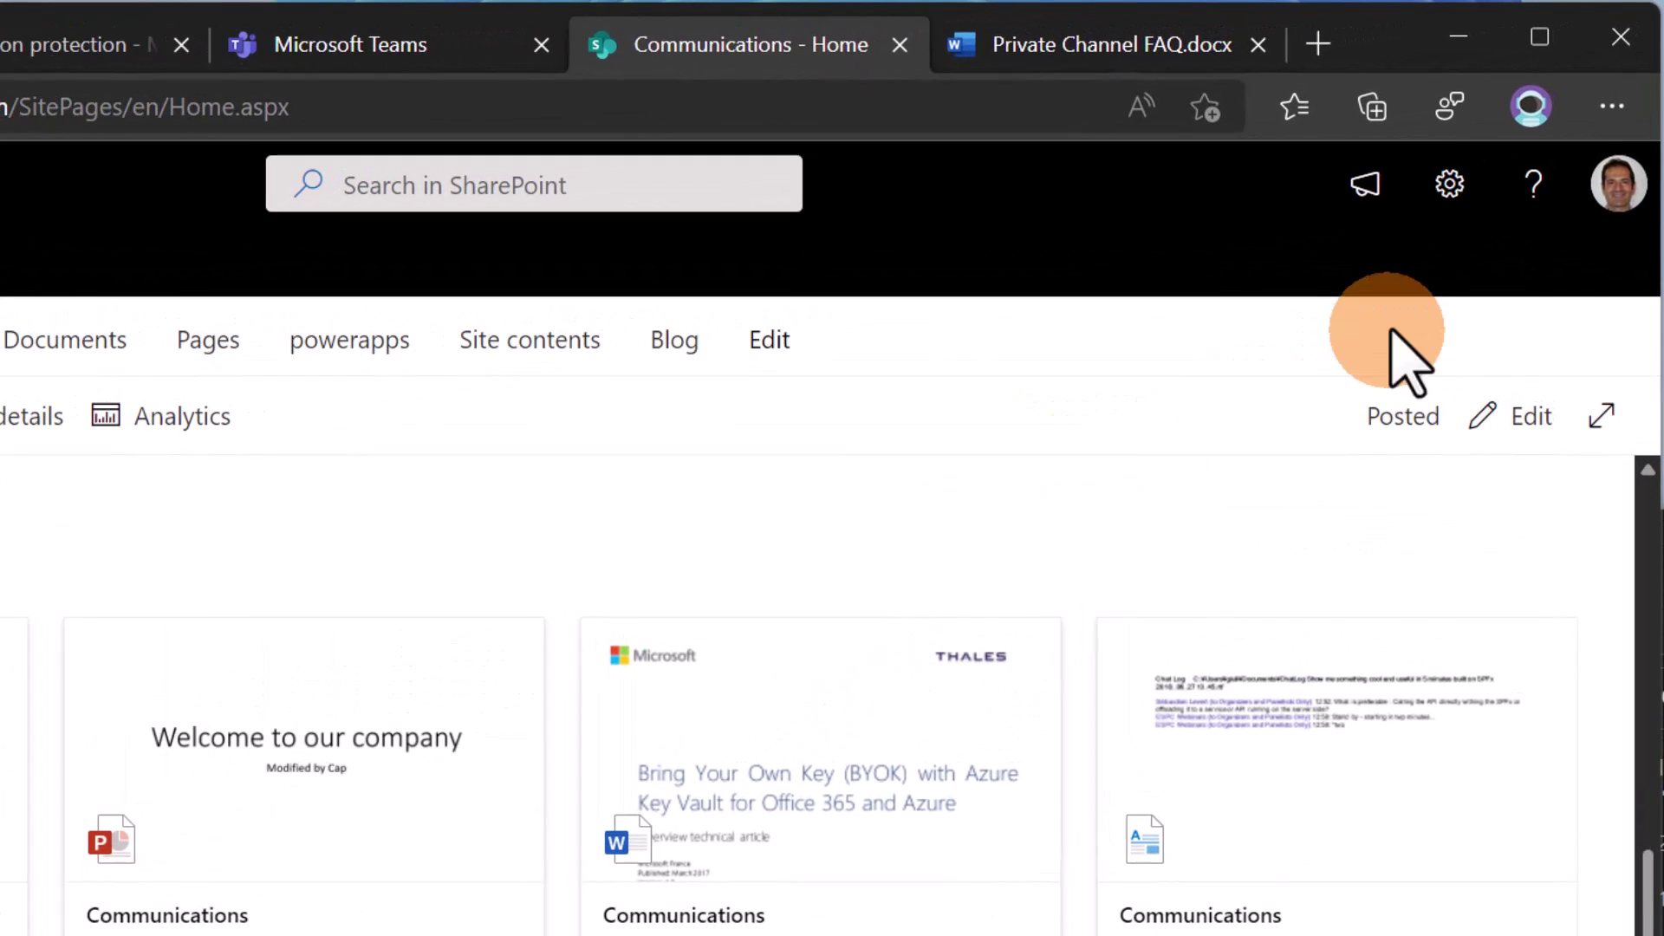
left_click(1449, 195)
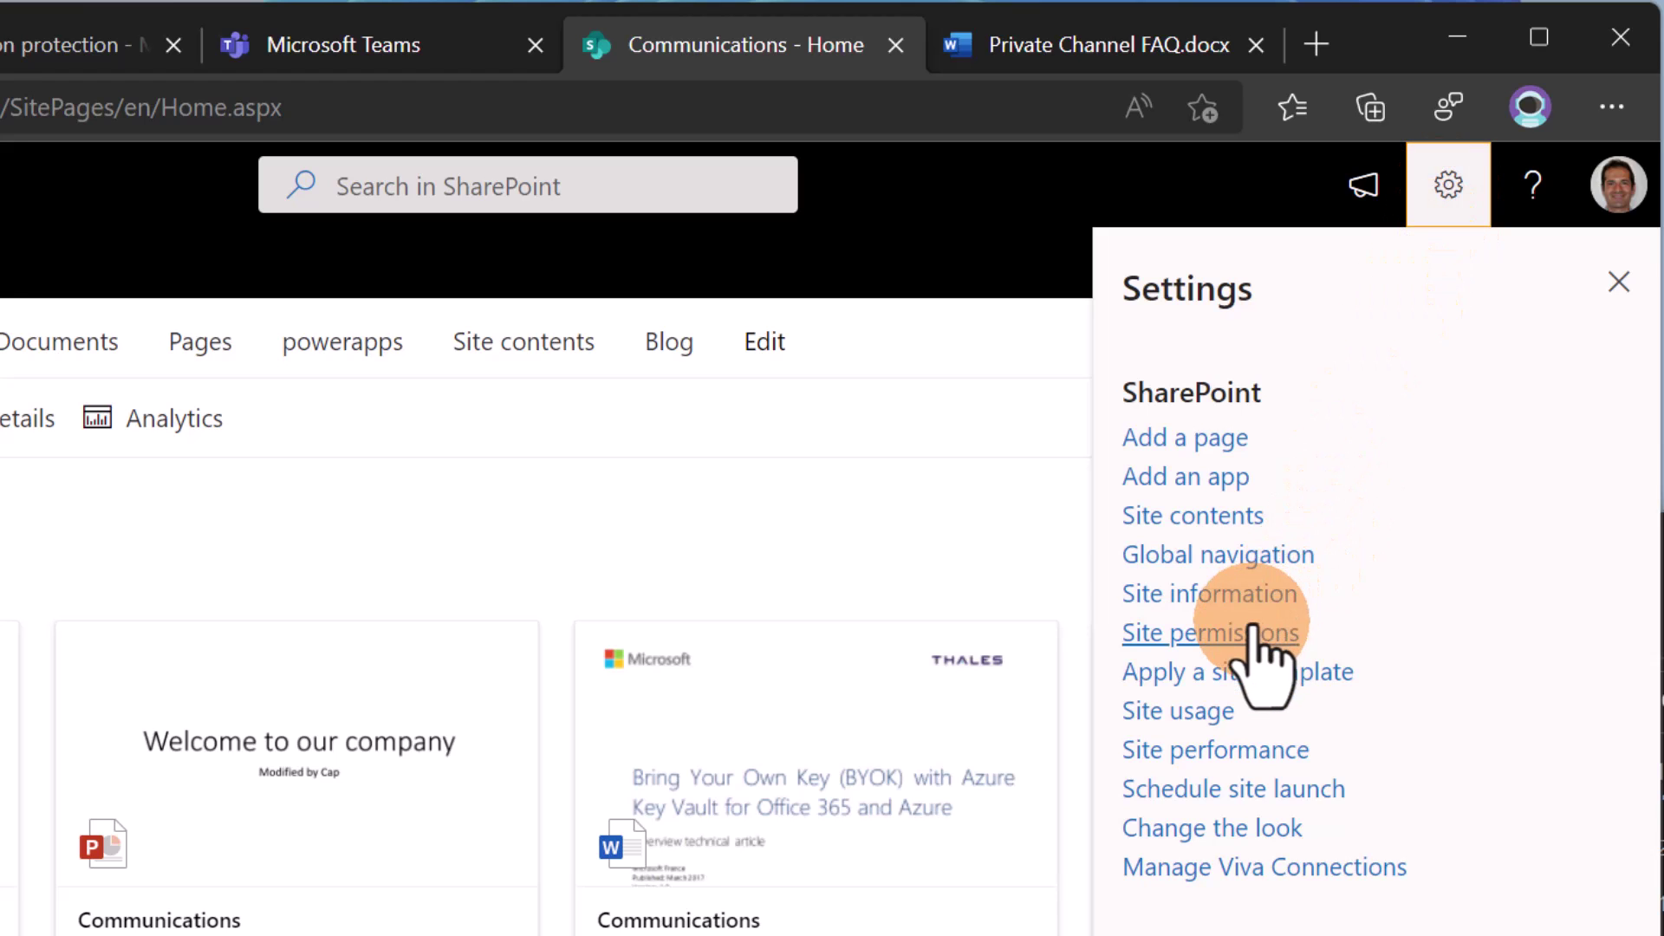
left_click(1251, 593)
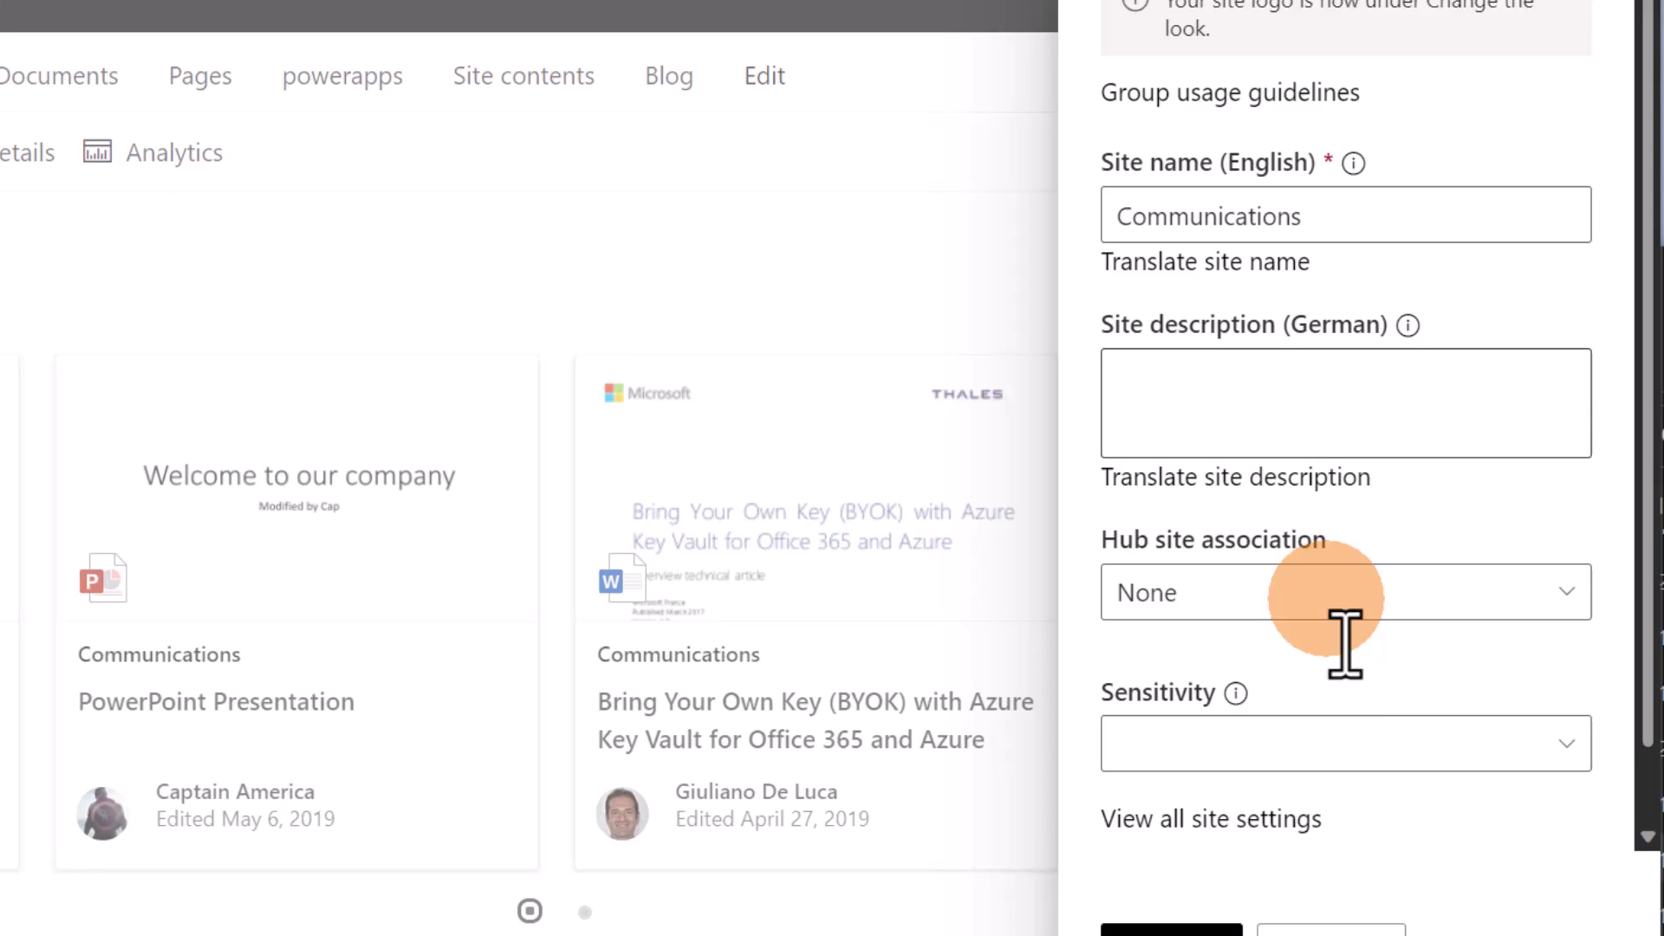
scroll(1345, 867, "down", 2)
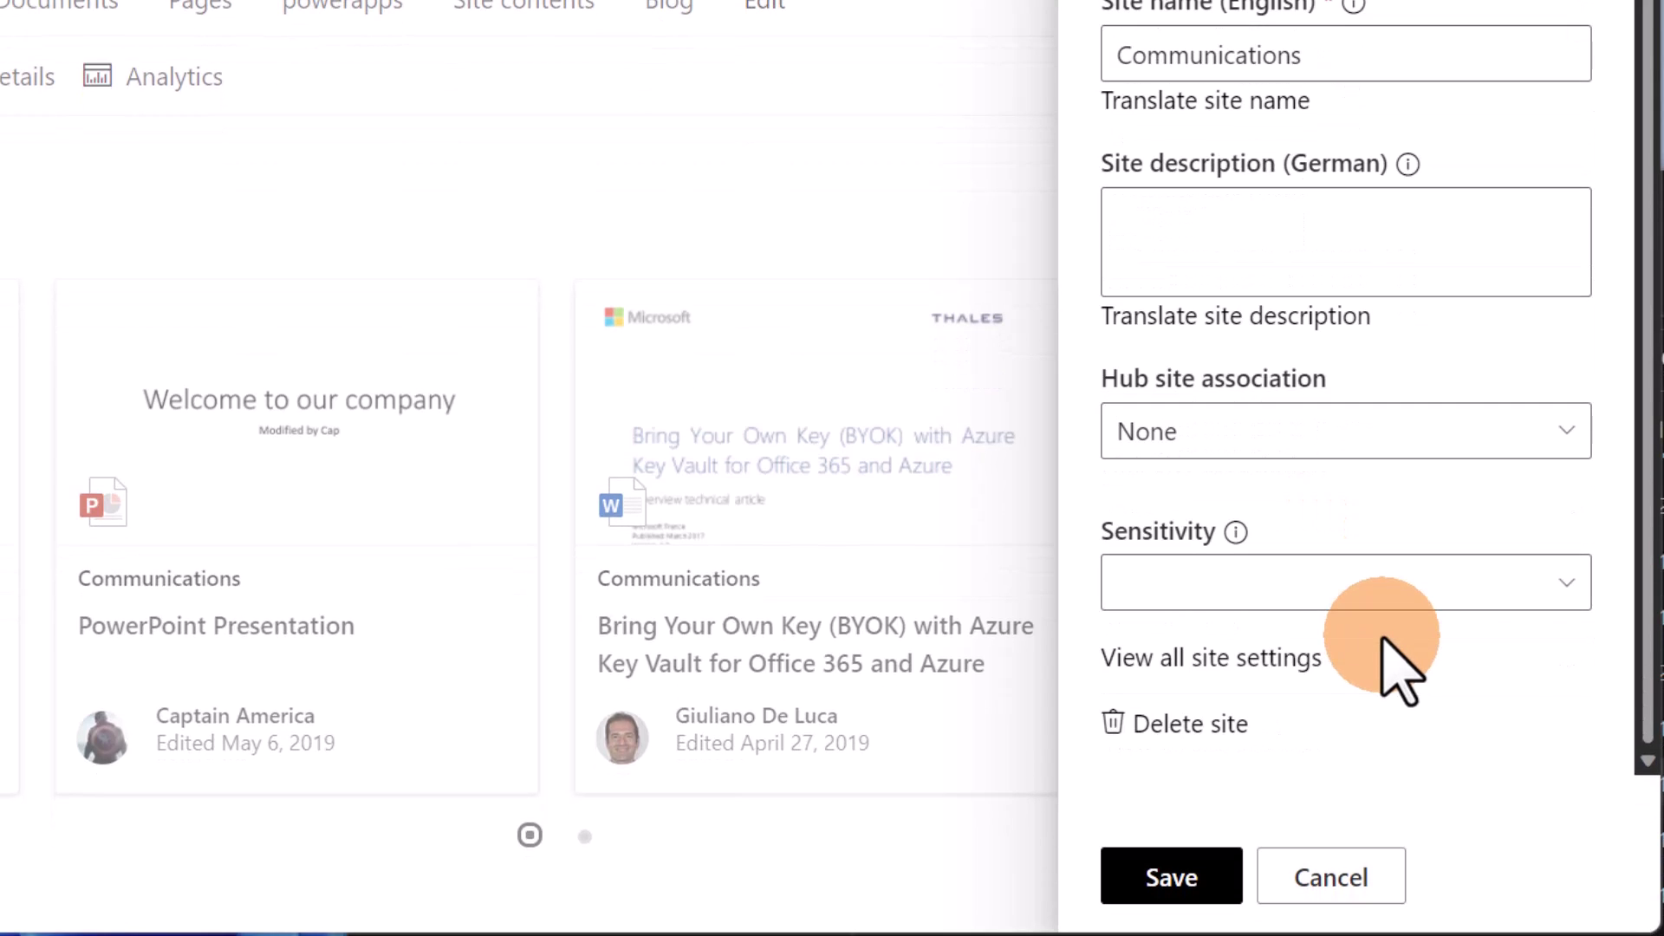
left_click(1528, 587)
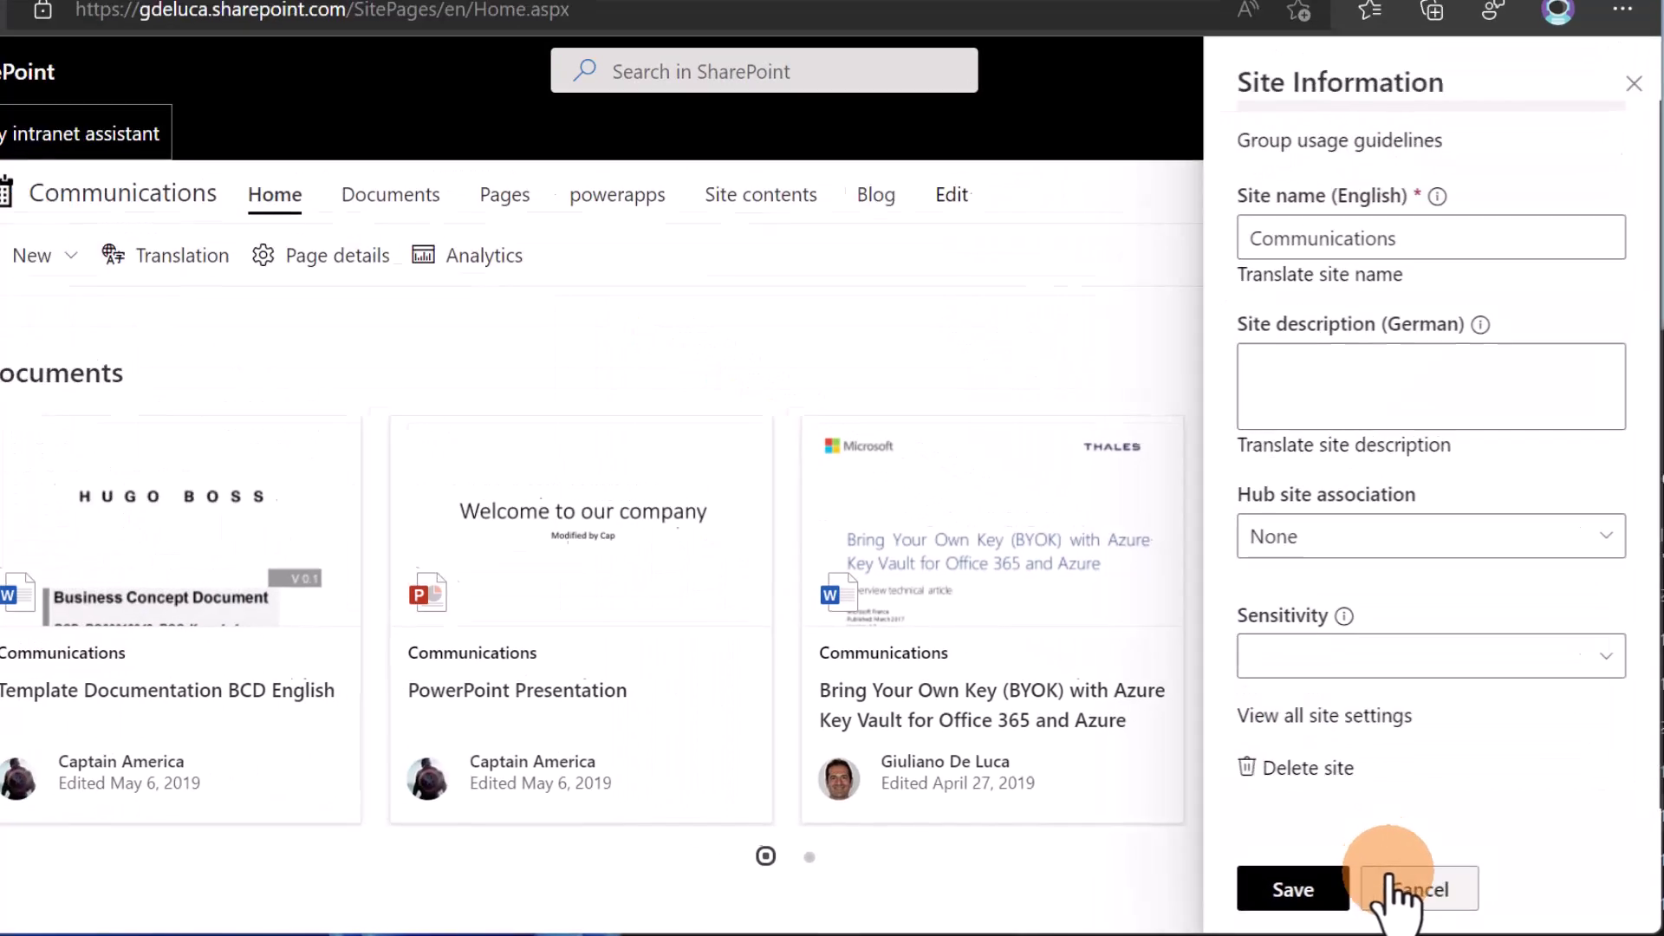
left_click(1304, 863)
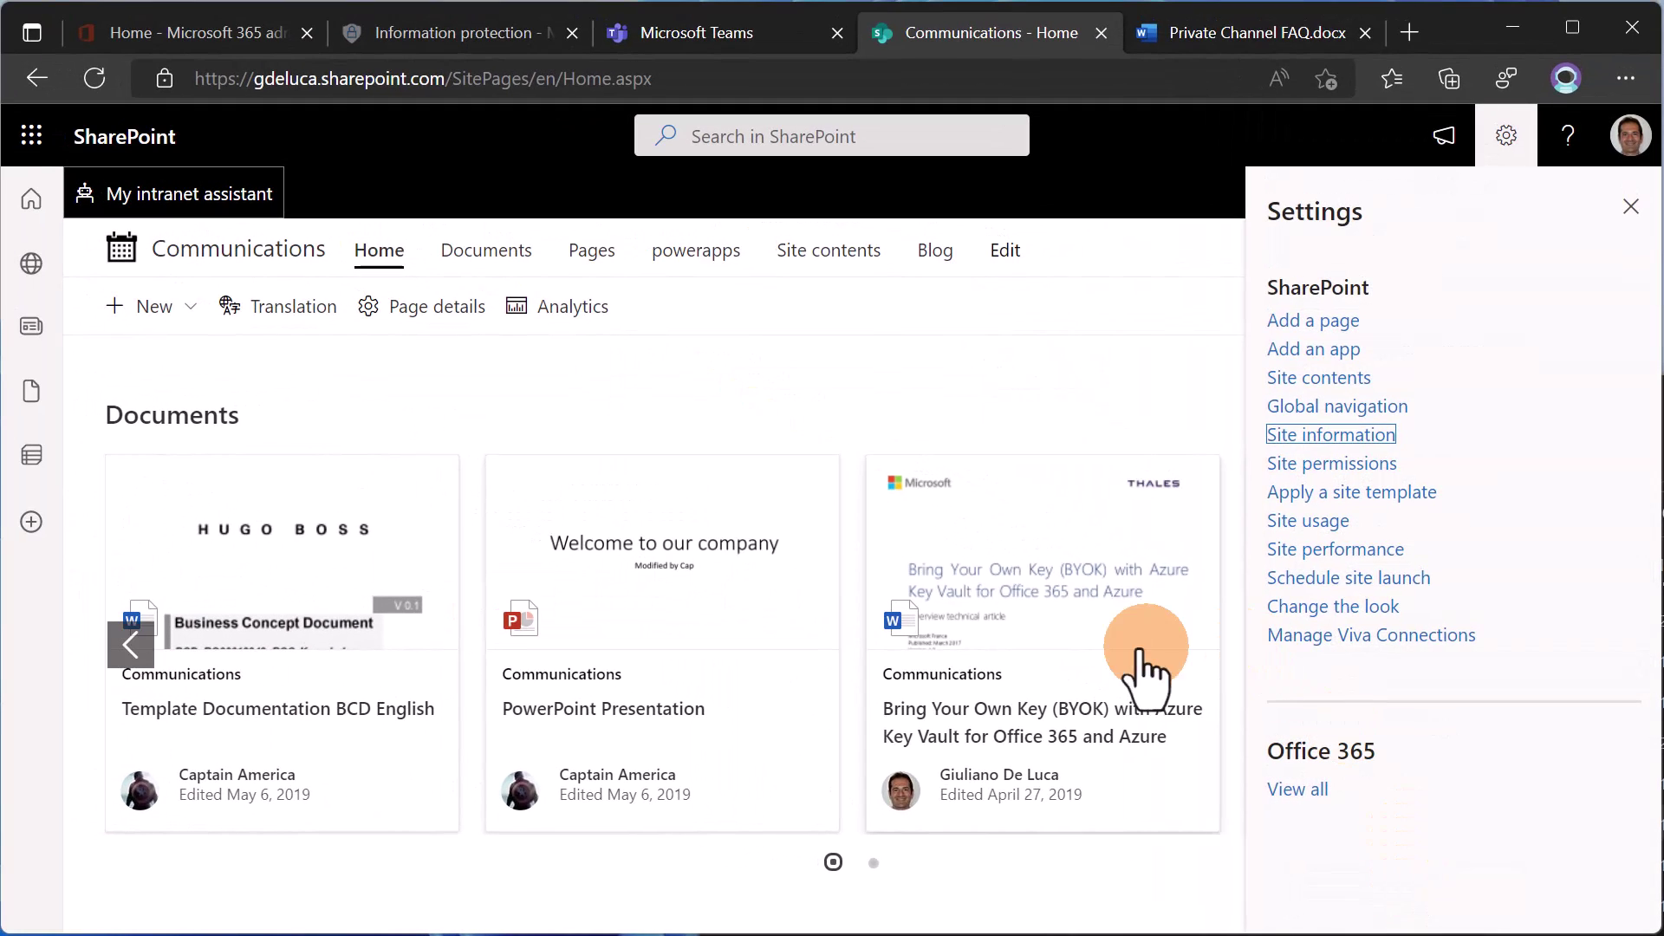
- Close the Settings panel and go to the Communications site's Documents library
left_click(1632, 207)
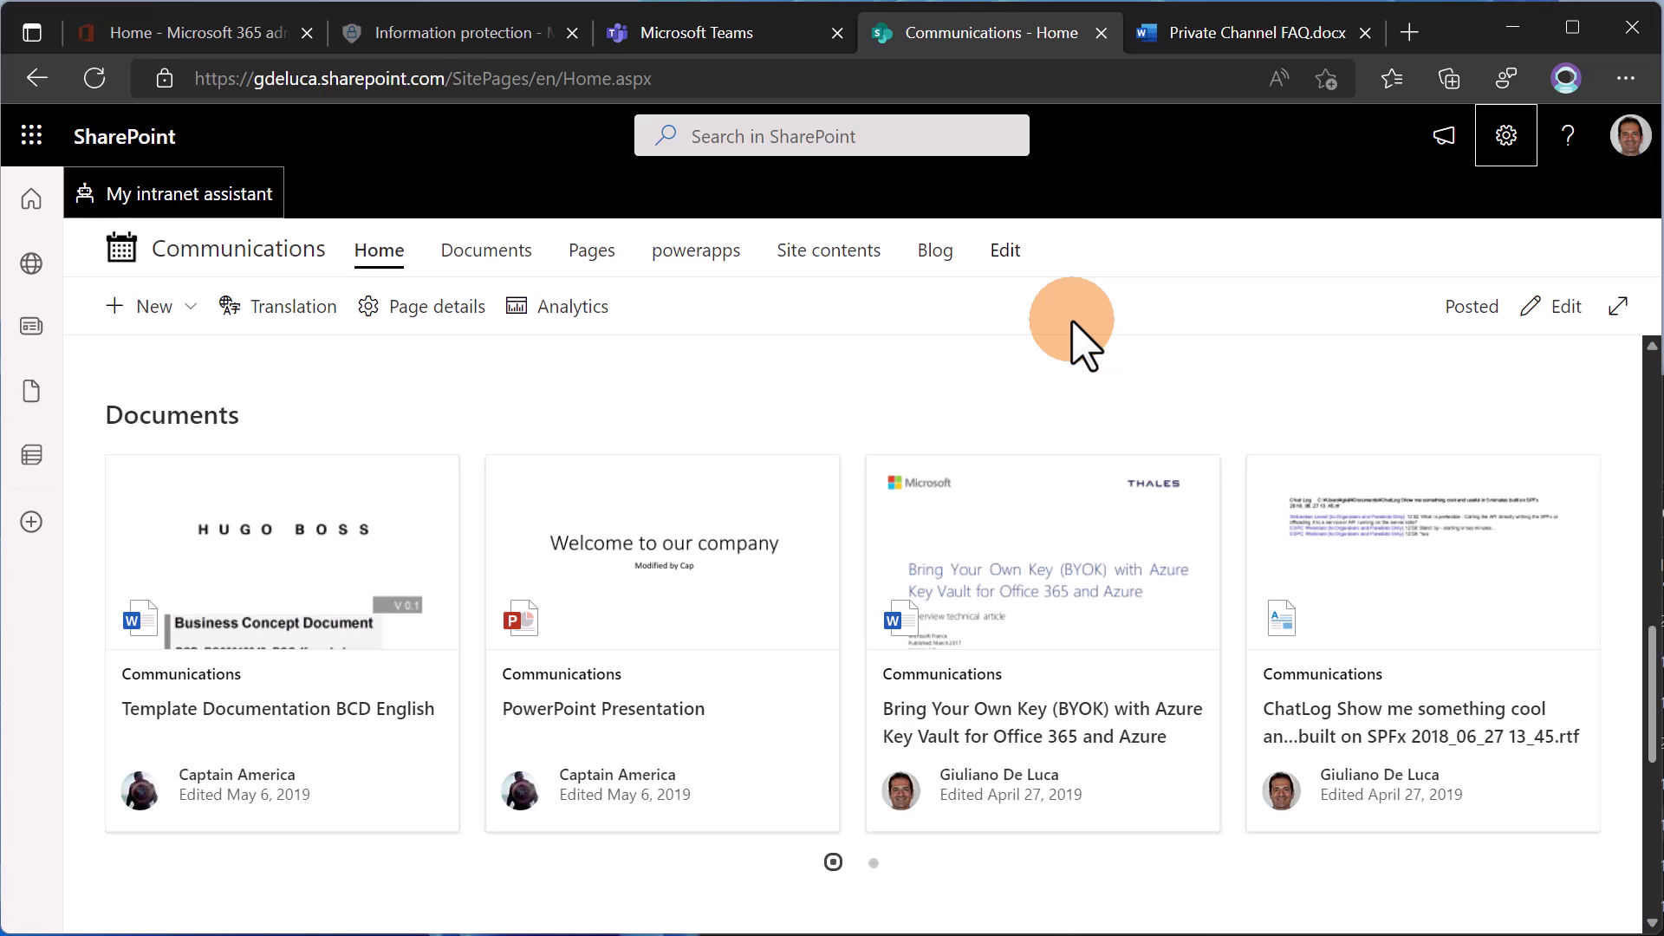
left_click(501, 270)
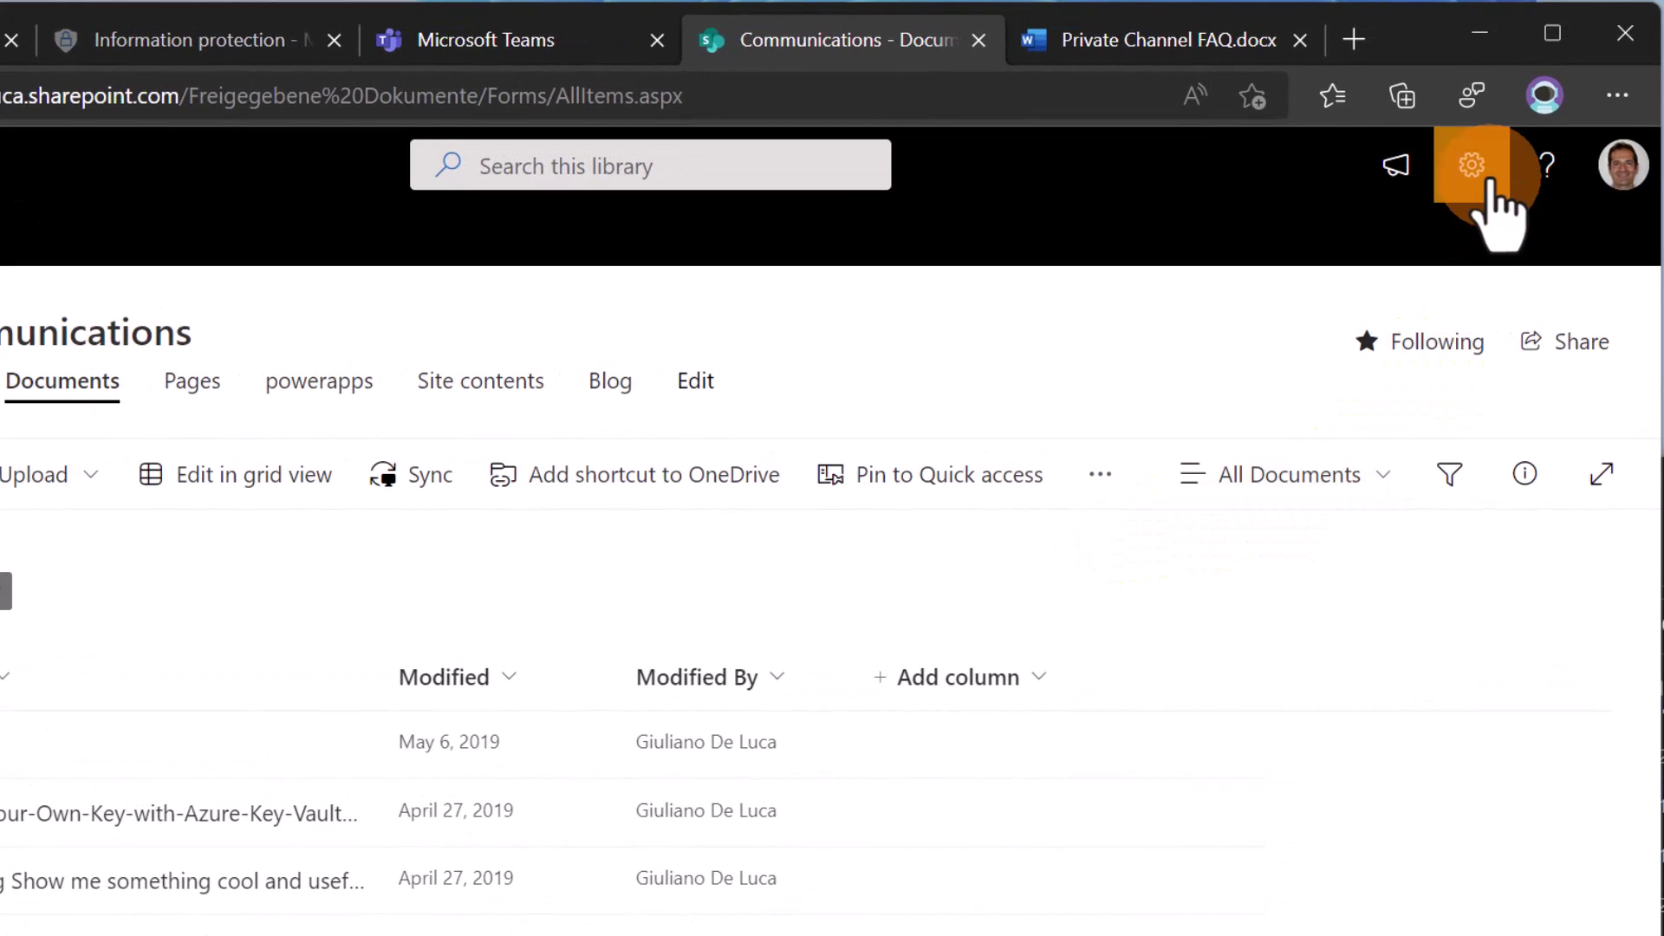
- In Library settings, set the Documents library's default sensitivity label to Secret and save
left_click(1489, 180)
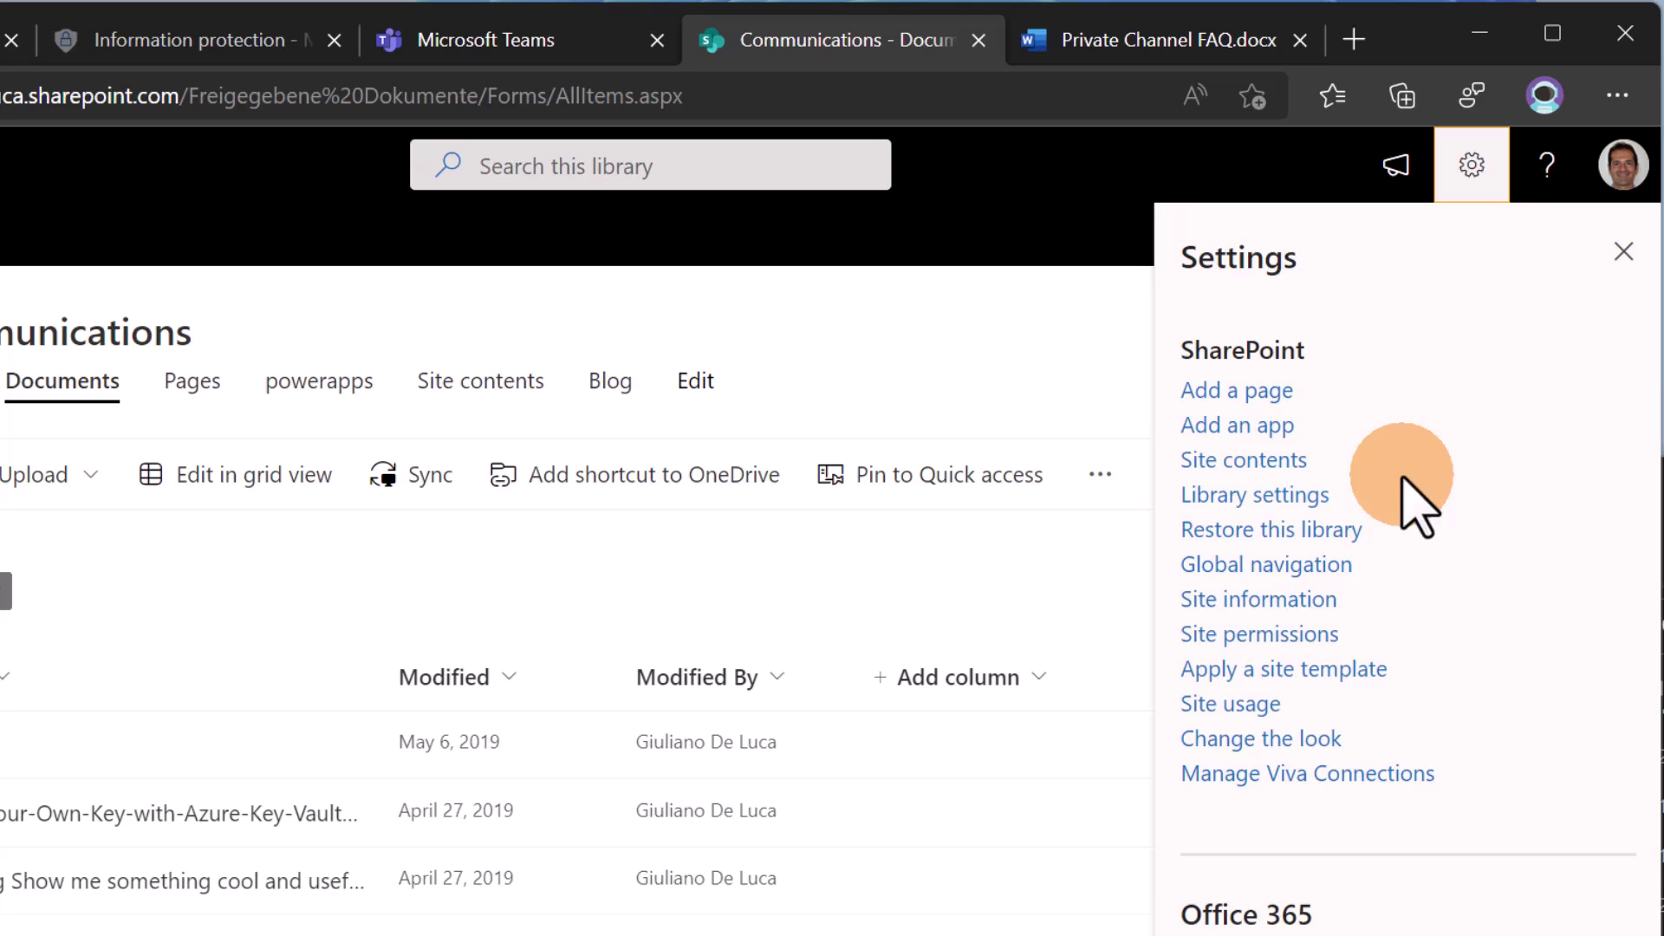
left_click(1286, 495)
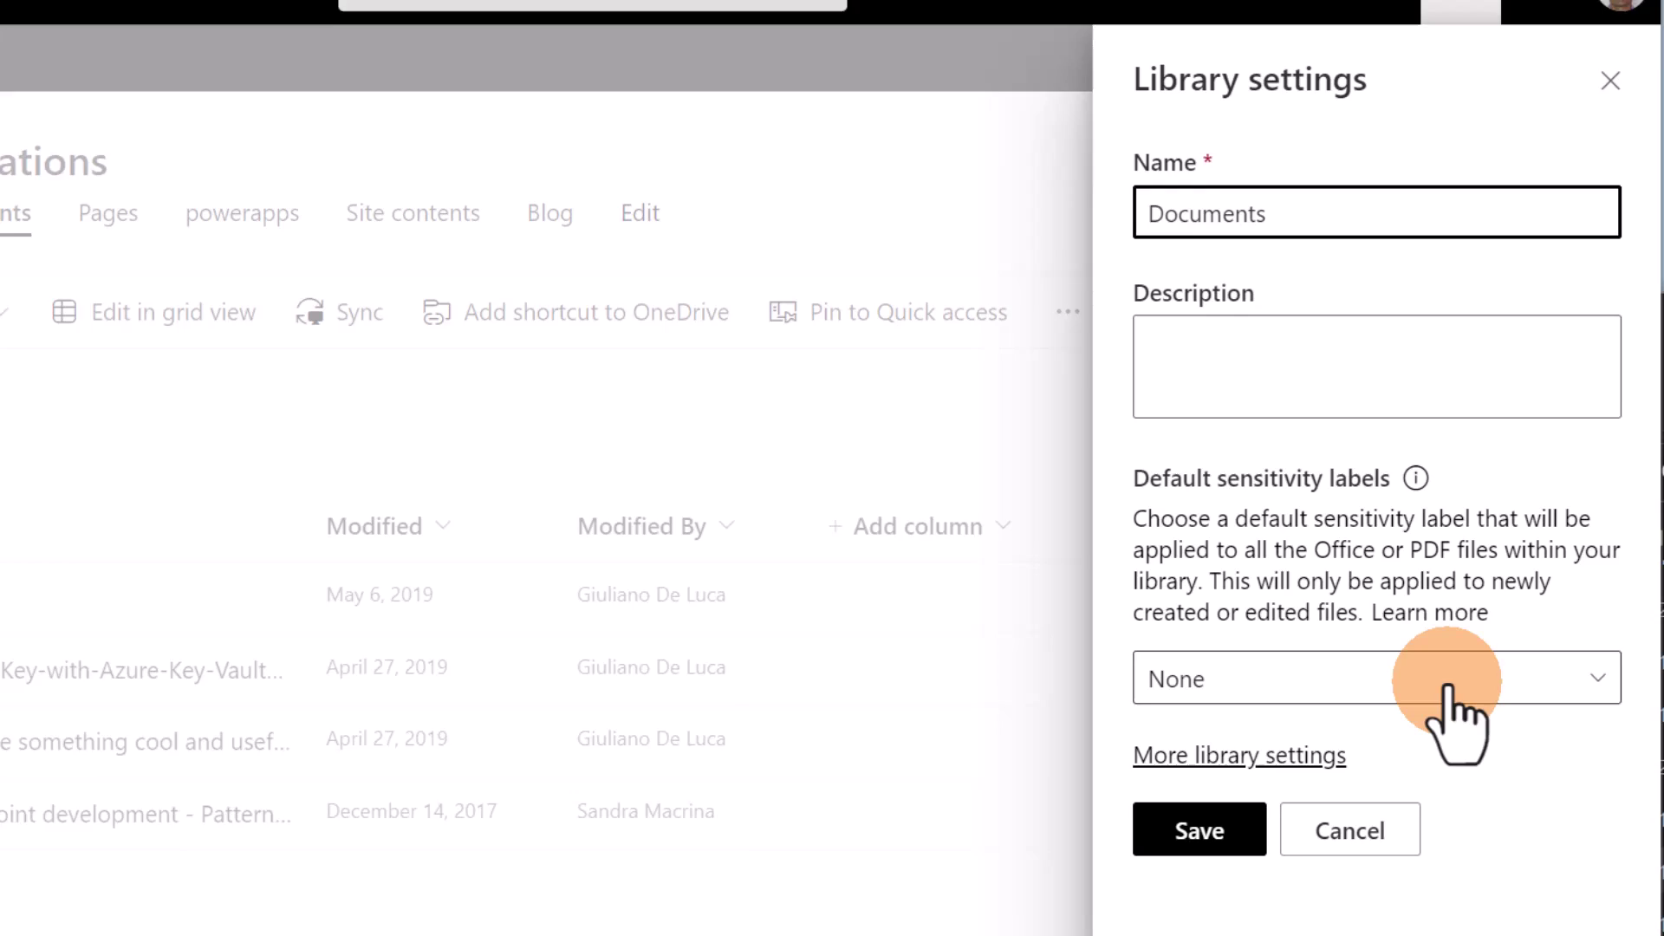
left_click(1446, 685)
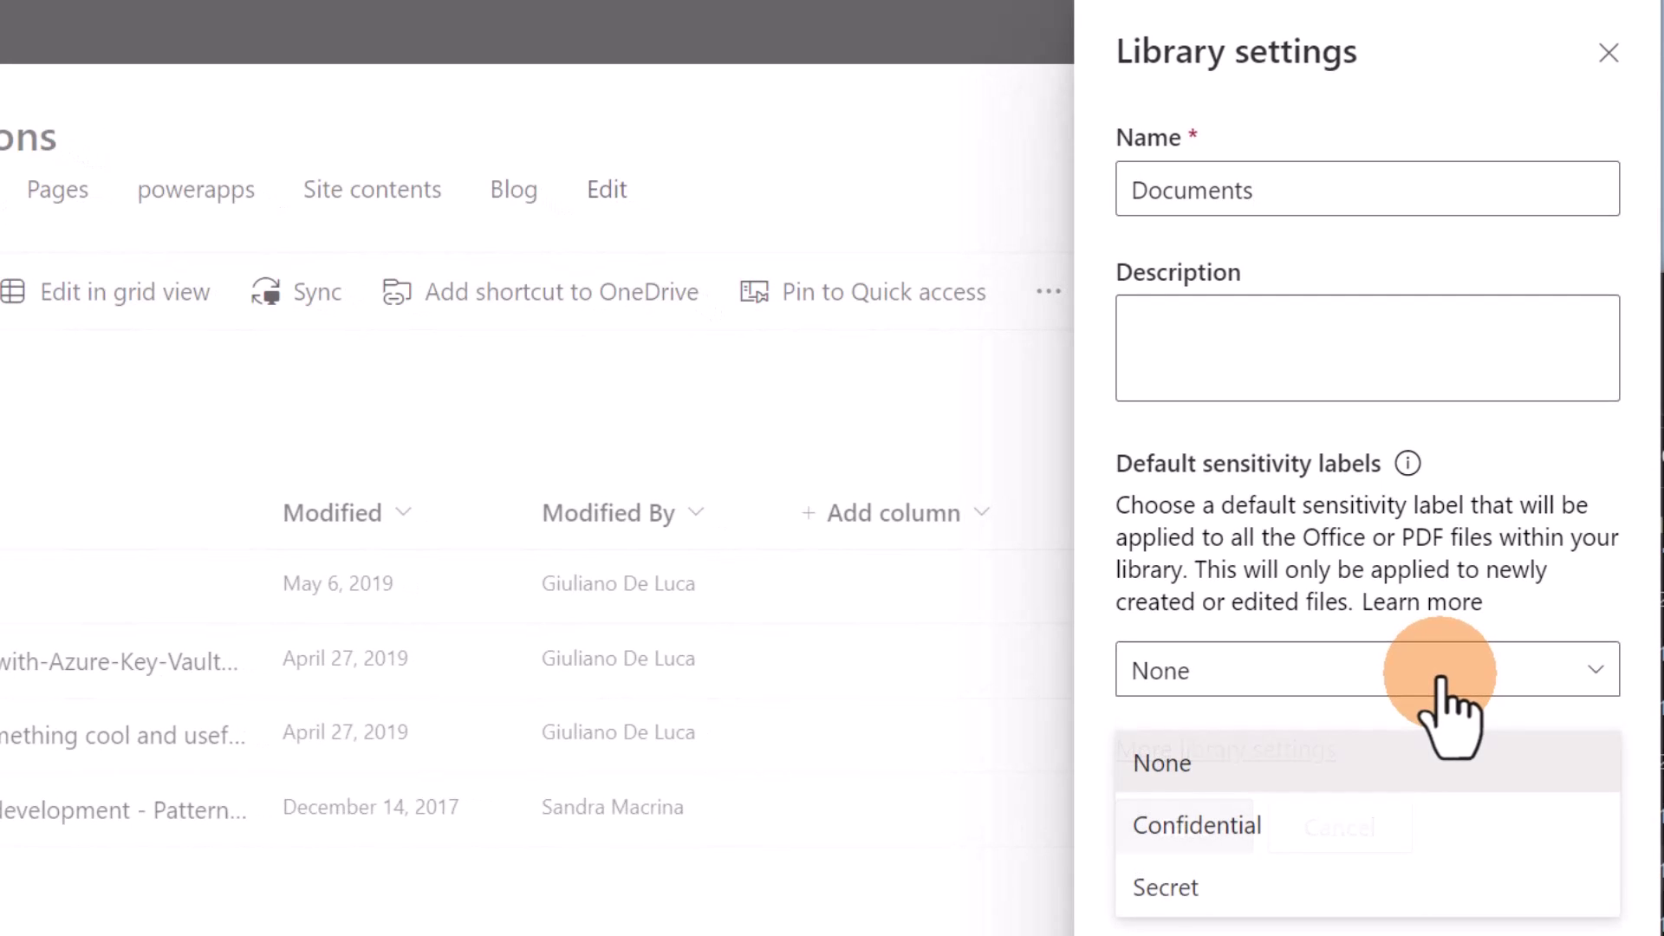
left_click(1153, 888)
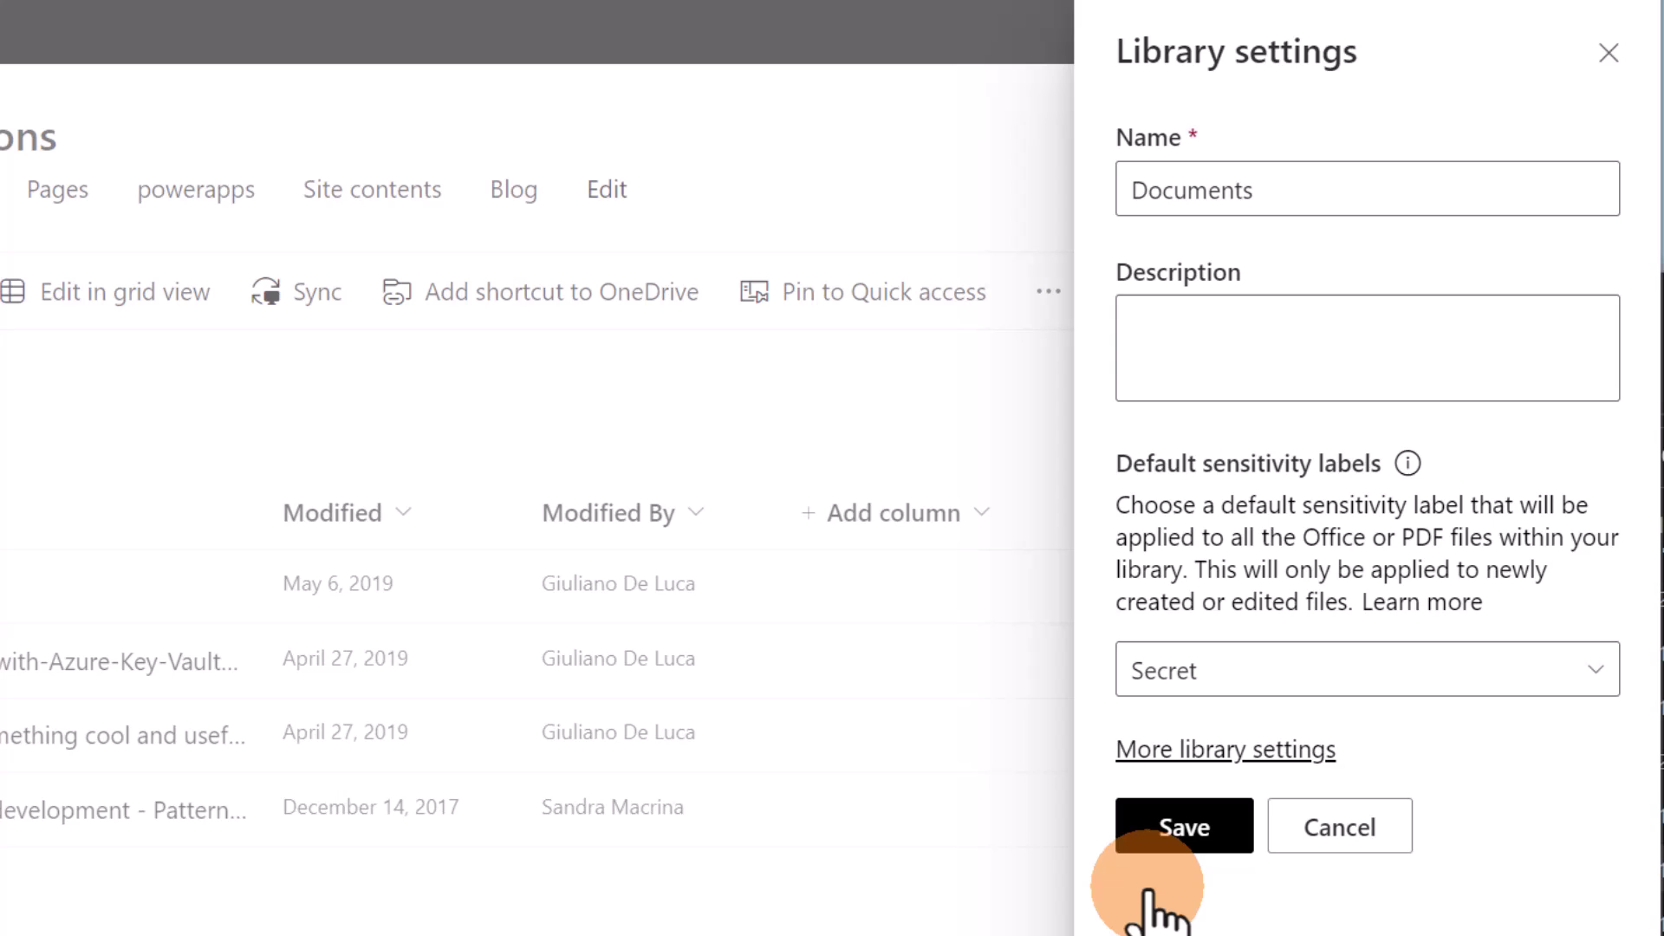
left_click(1172, 827)
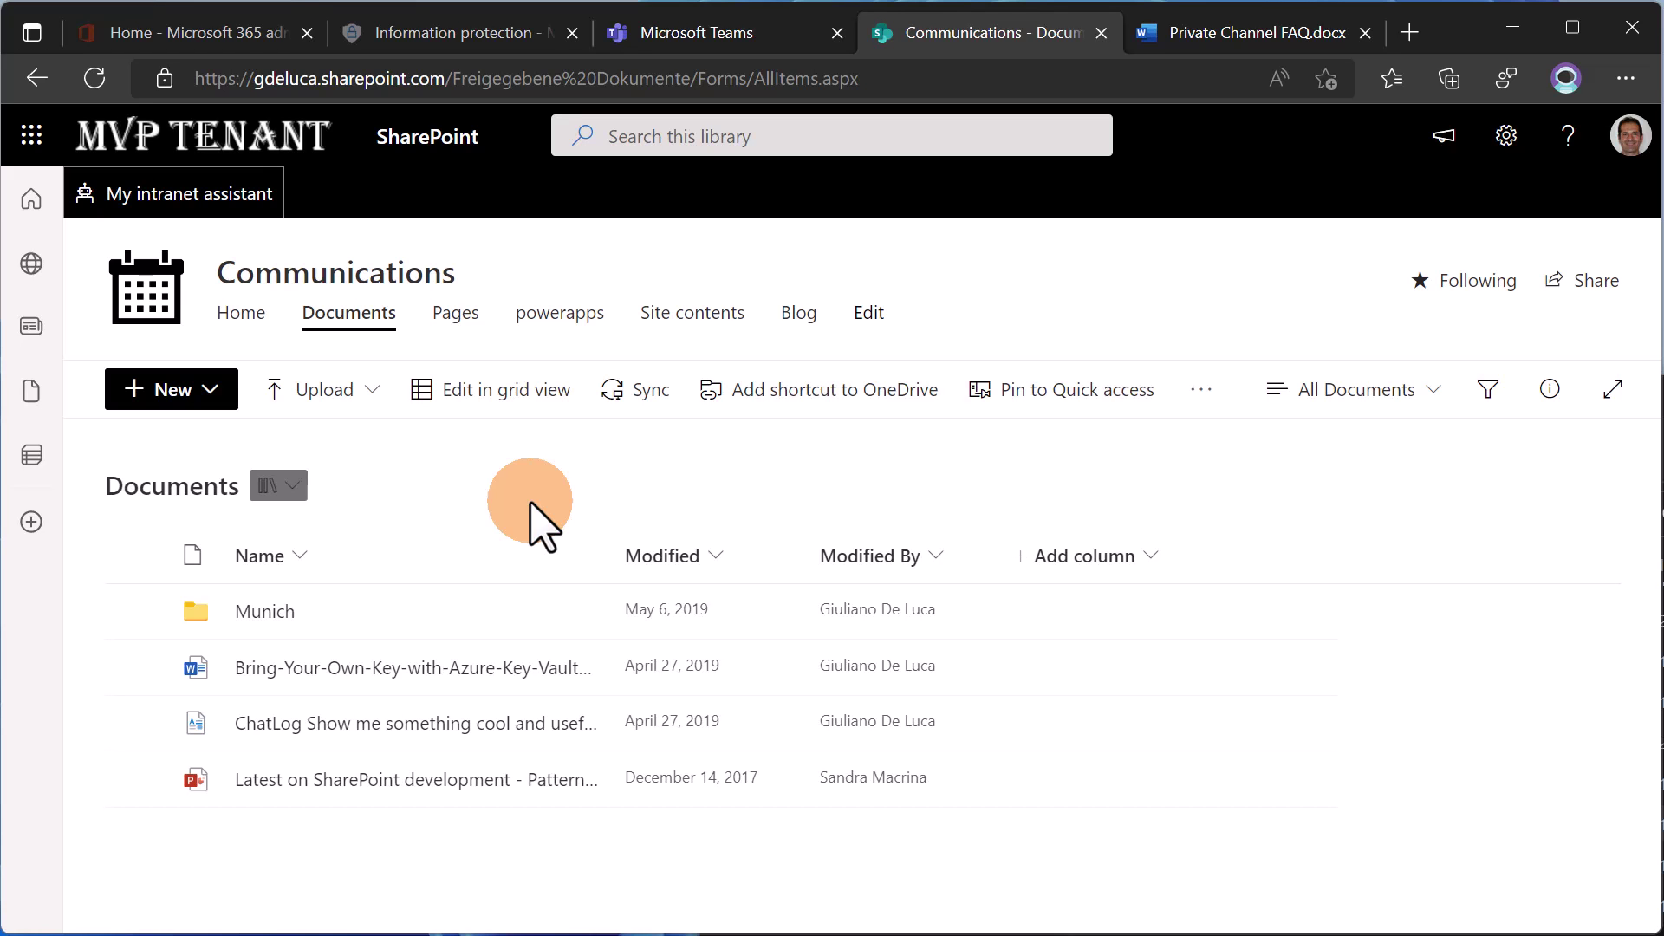
- Check Sensitivity under Show/hide columns and apply it to the Documents library view
left_click(1151, 552)
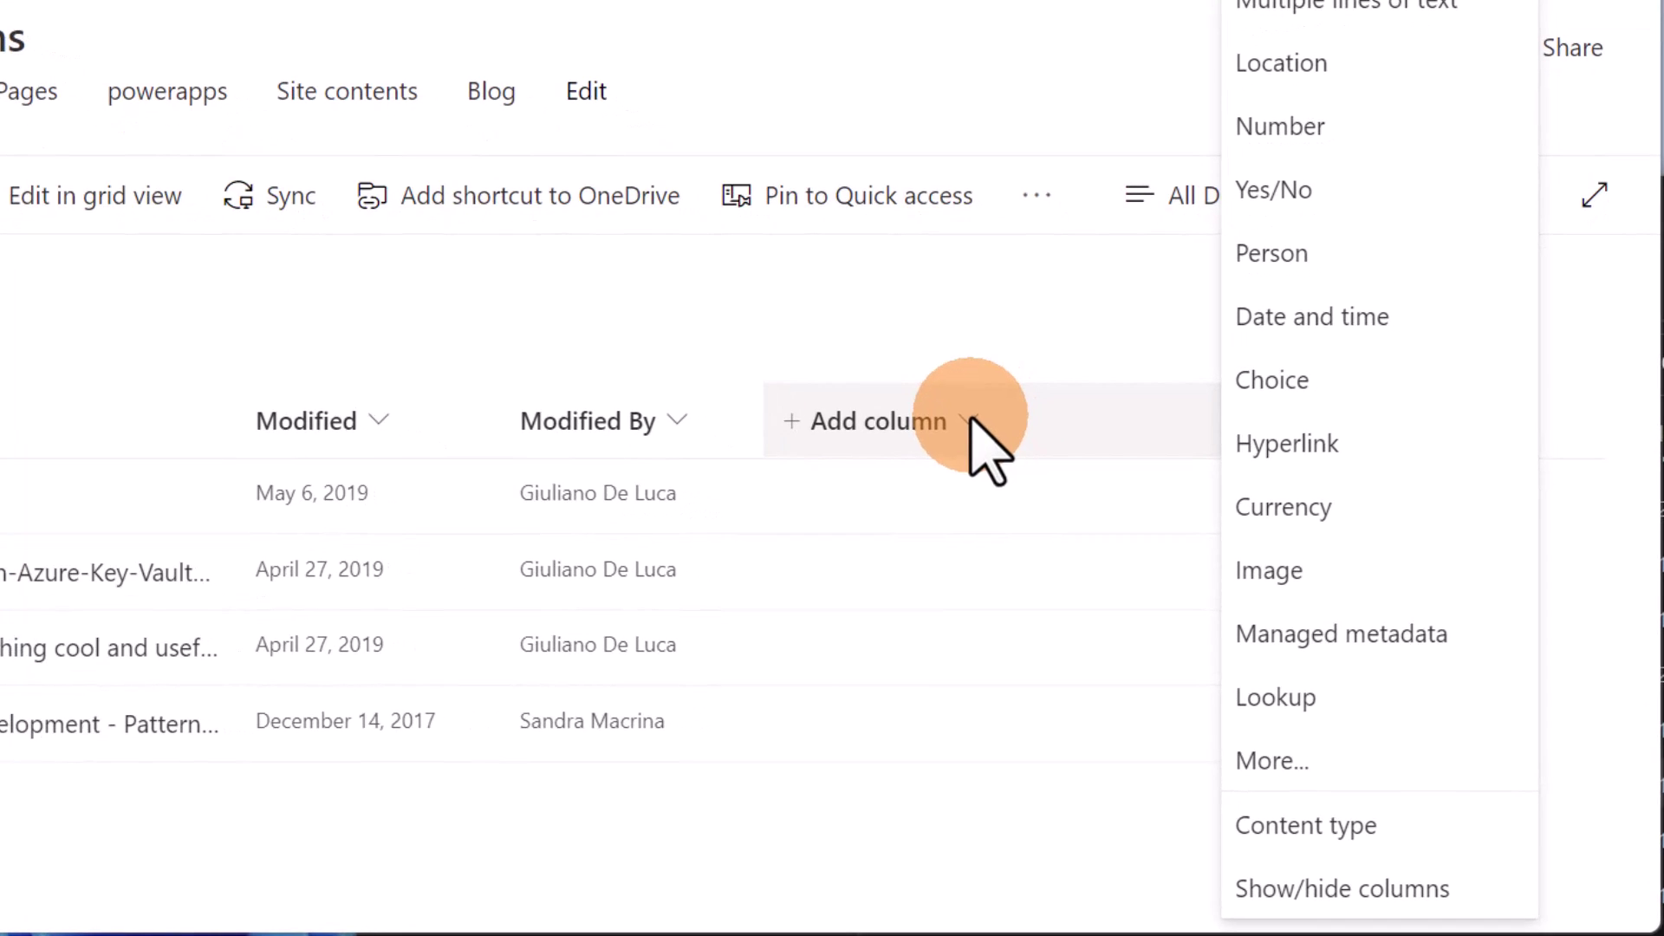
left_click(1394, 889)
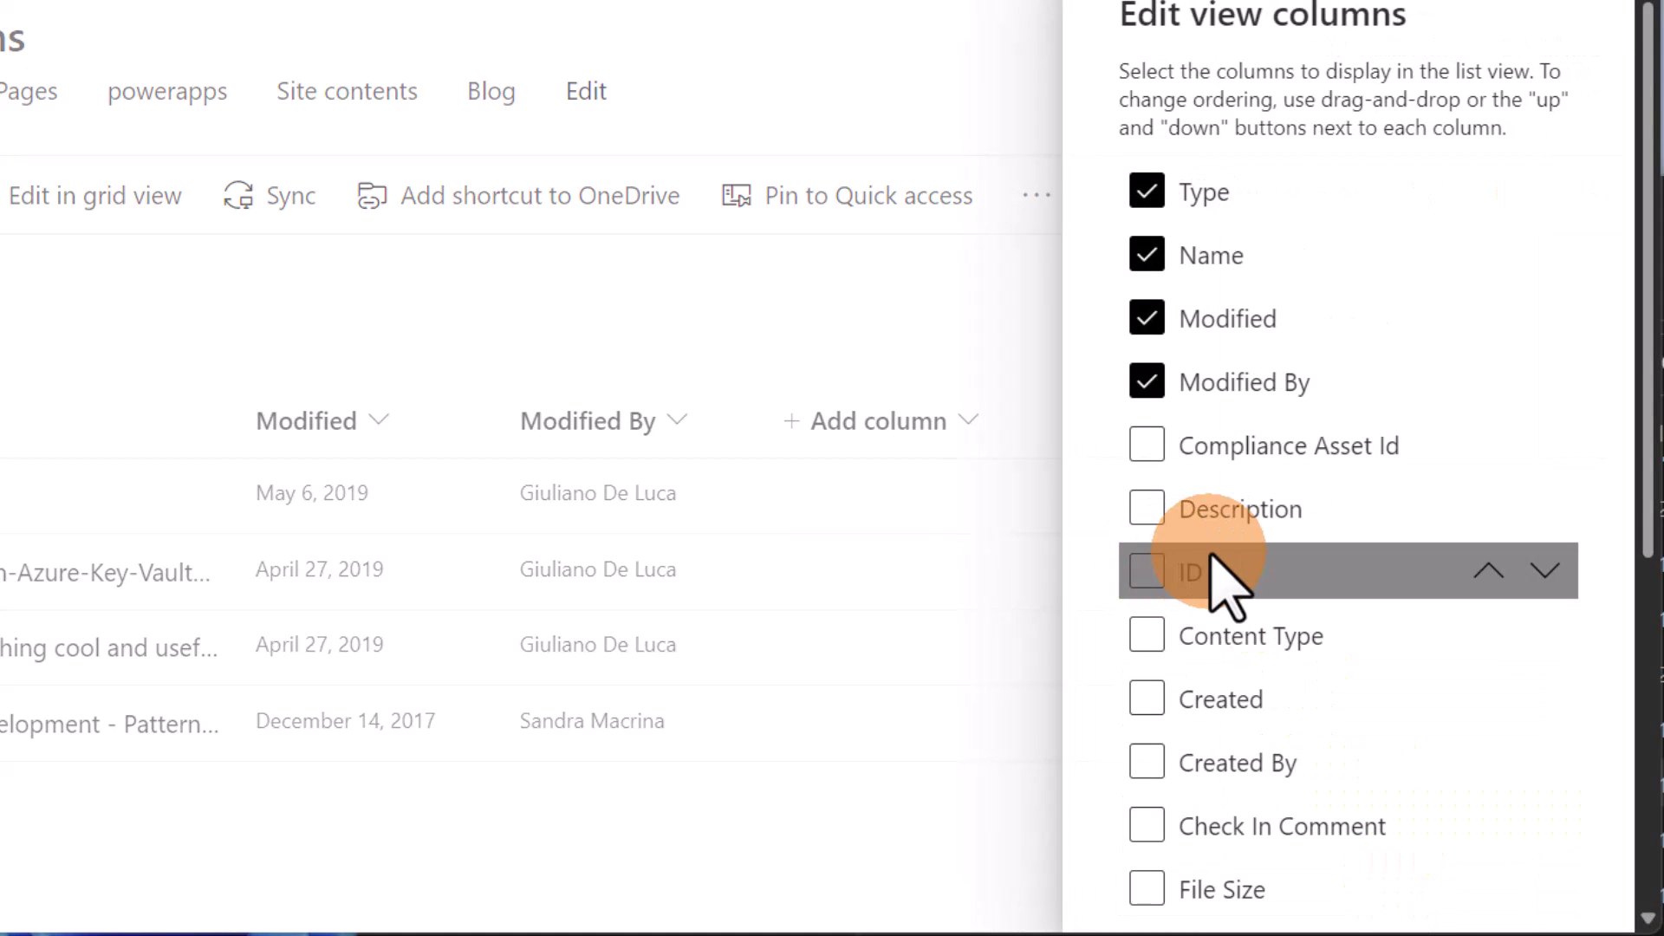
scroll(1214, 556, "down", 6)
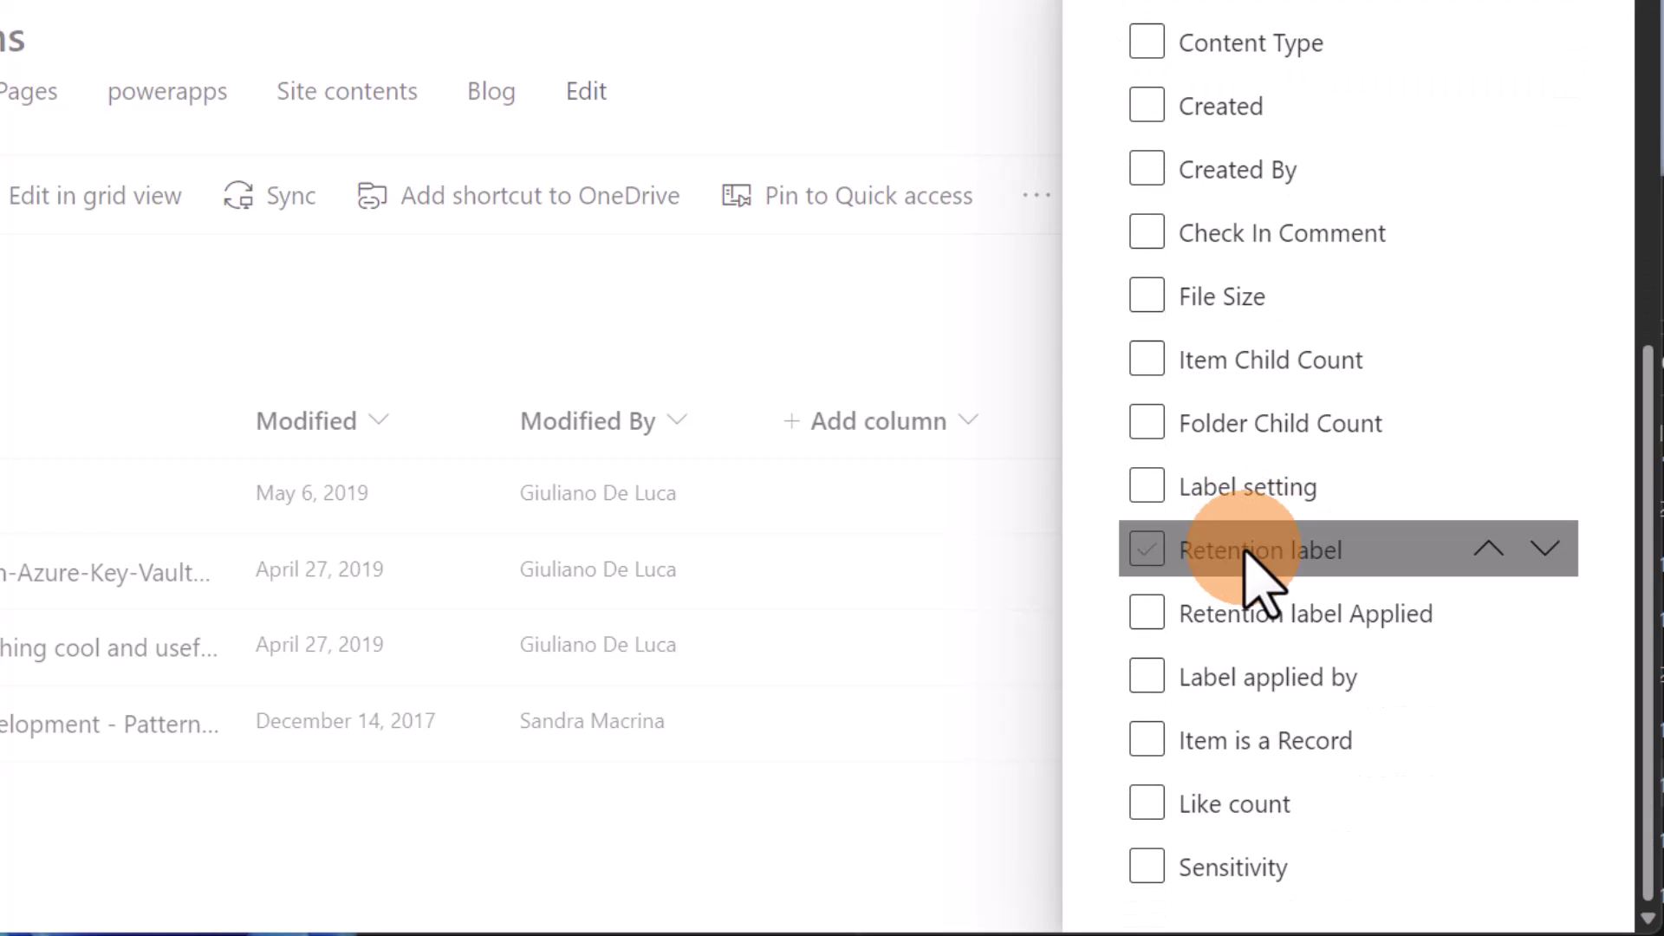
left_click(1163, 861)
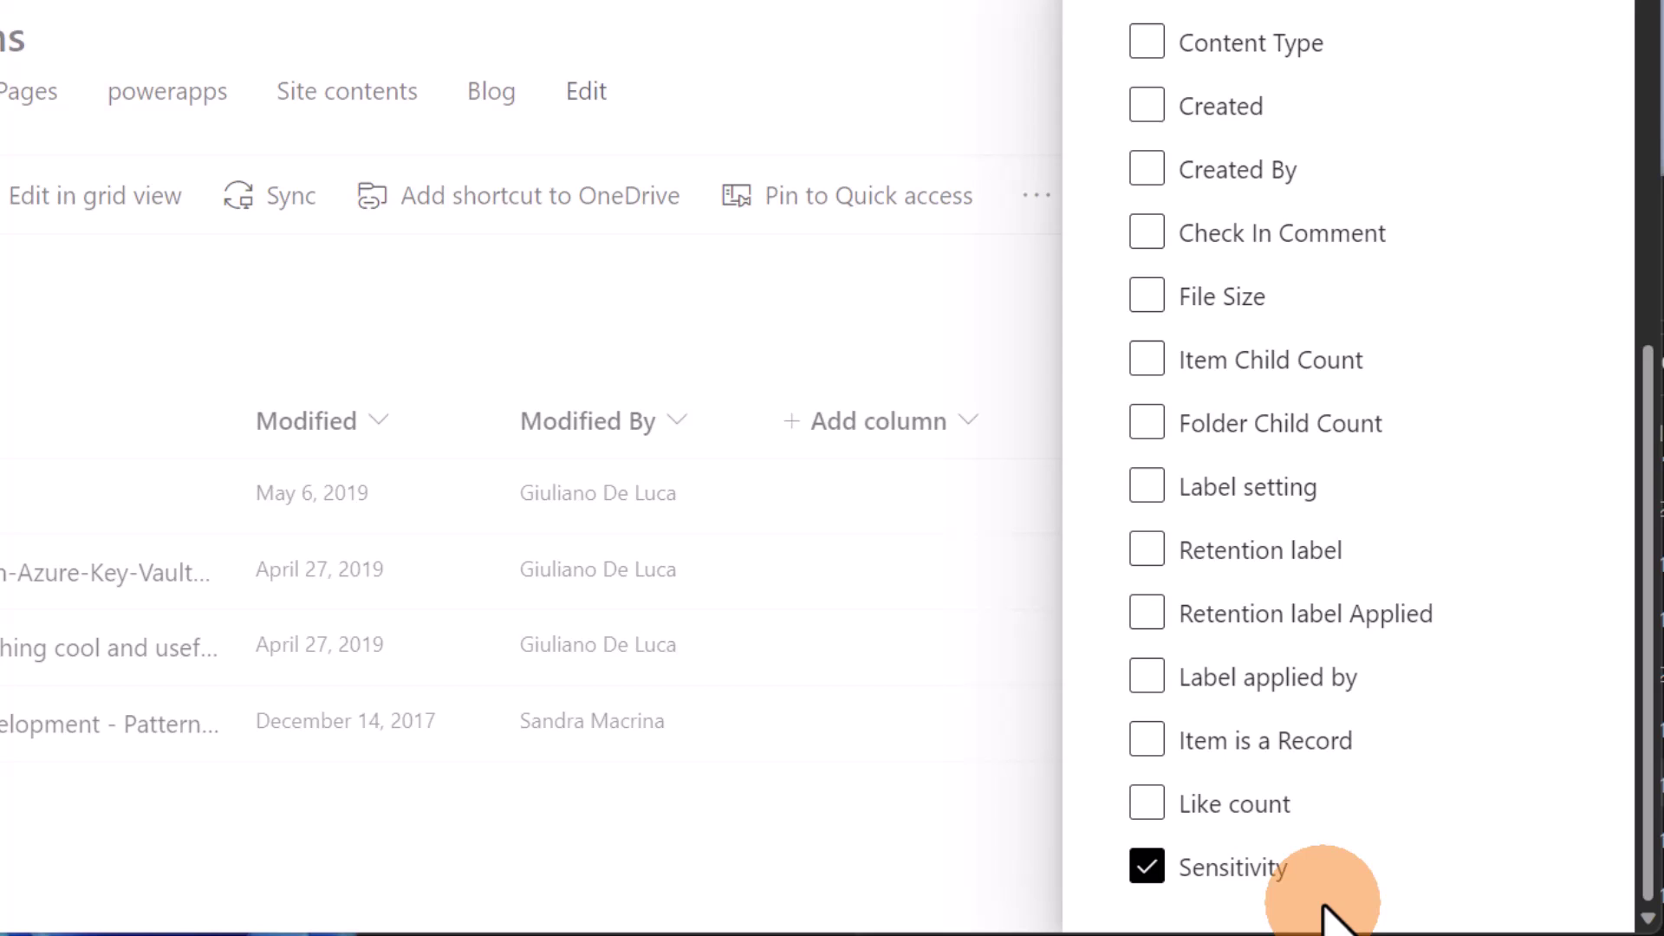
mouse_move(1326, 886)
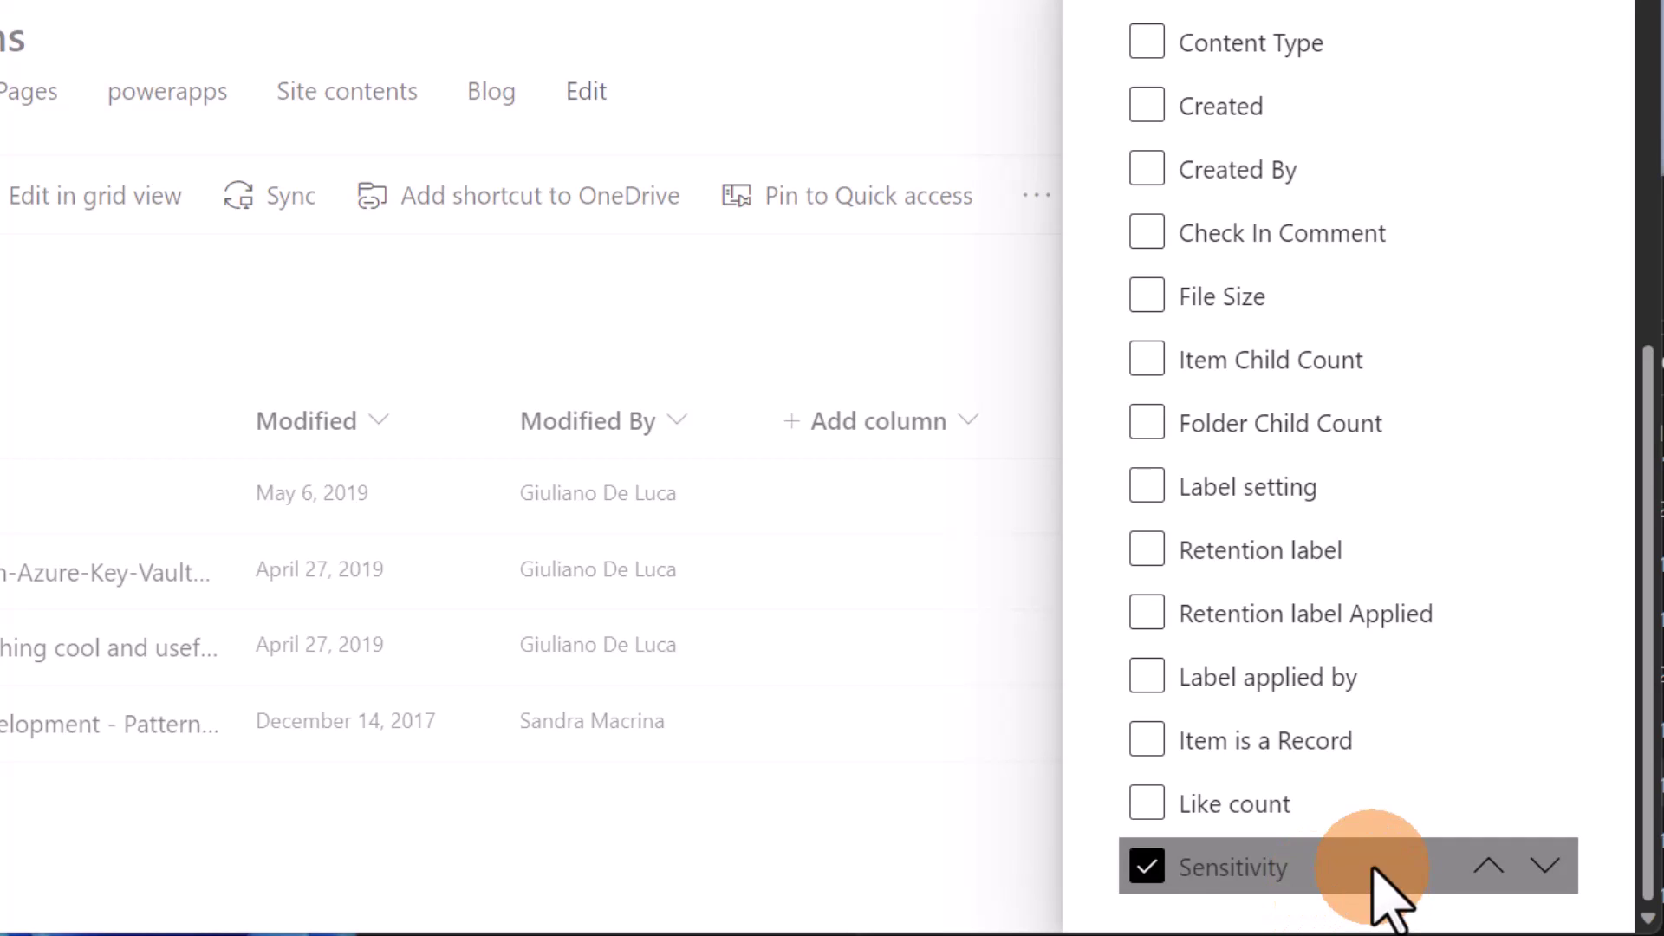
scroll(1378, 866, "up", 7)
left_click(1184, 132)
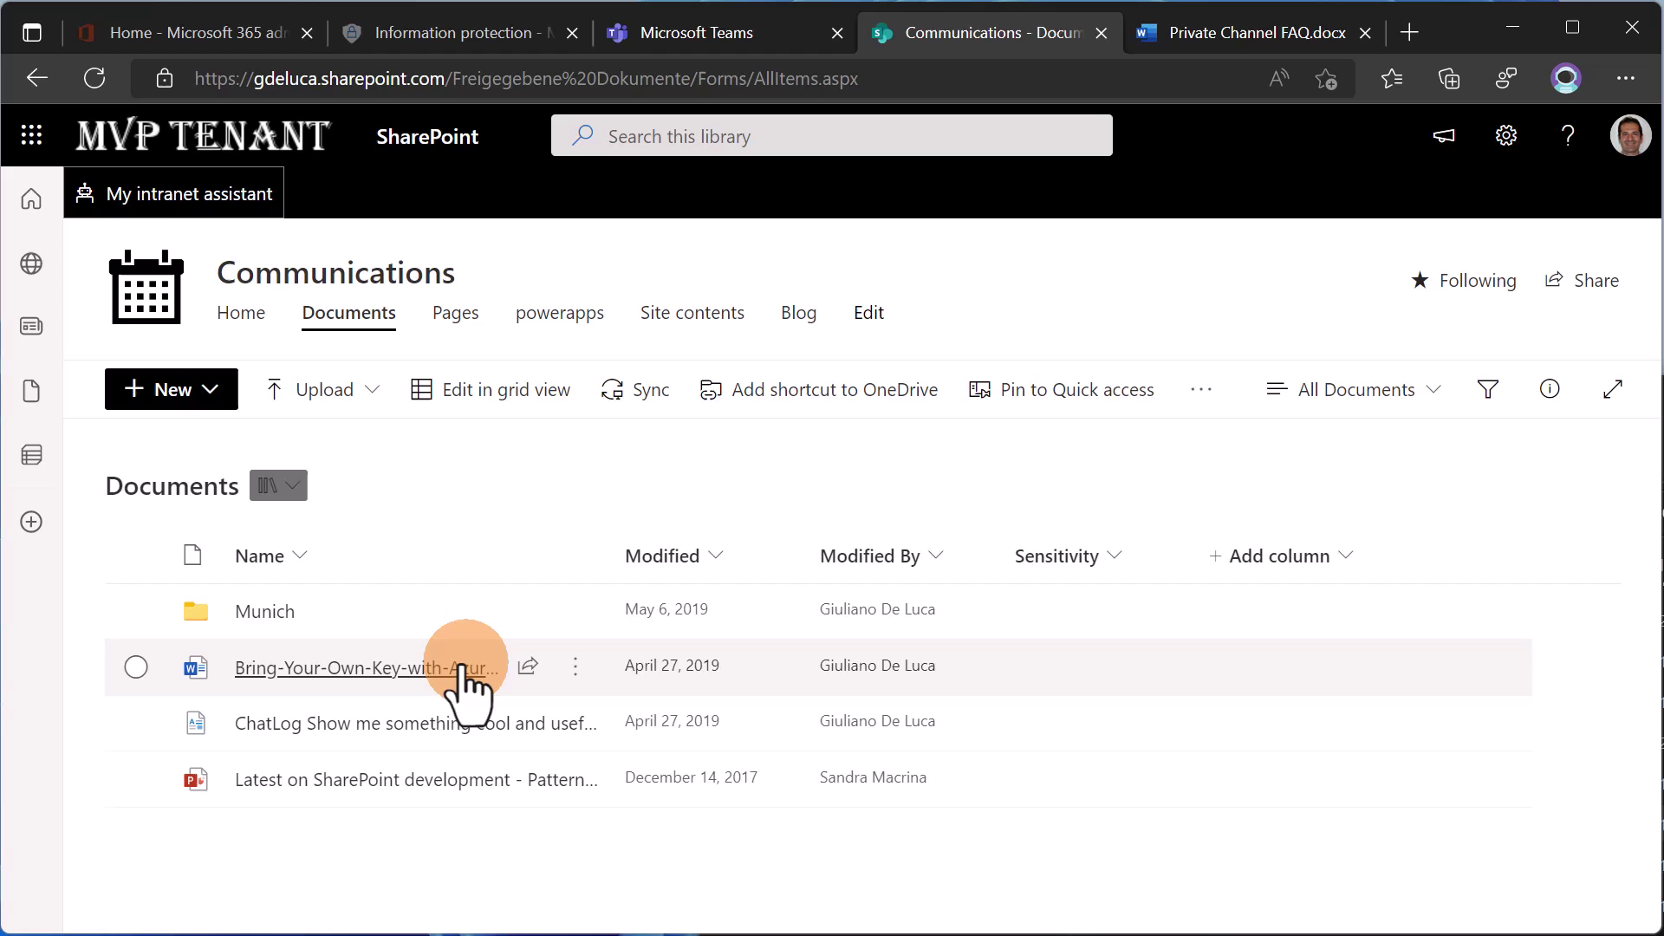
- Open the Bring-Your-Own-Key-with-Azure-Key-Vault document from the library in Word for the web
mouse_move(431, 680)
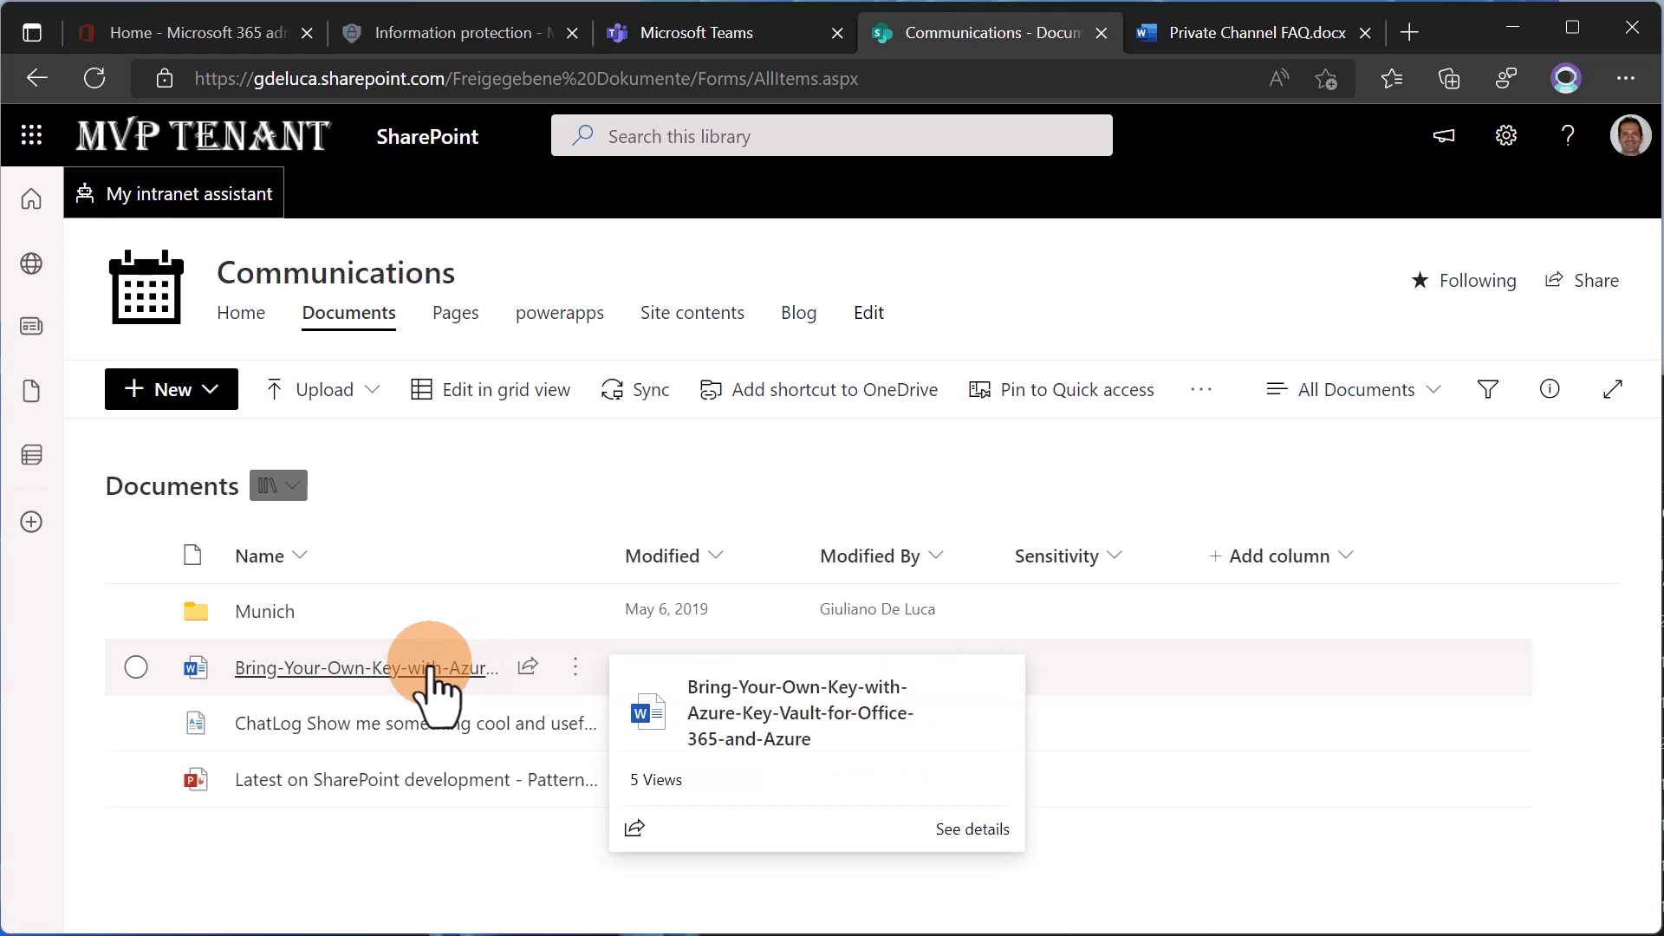
left_click(431, 681)
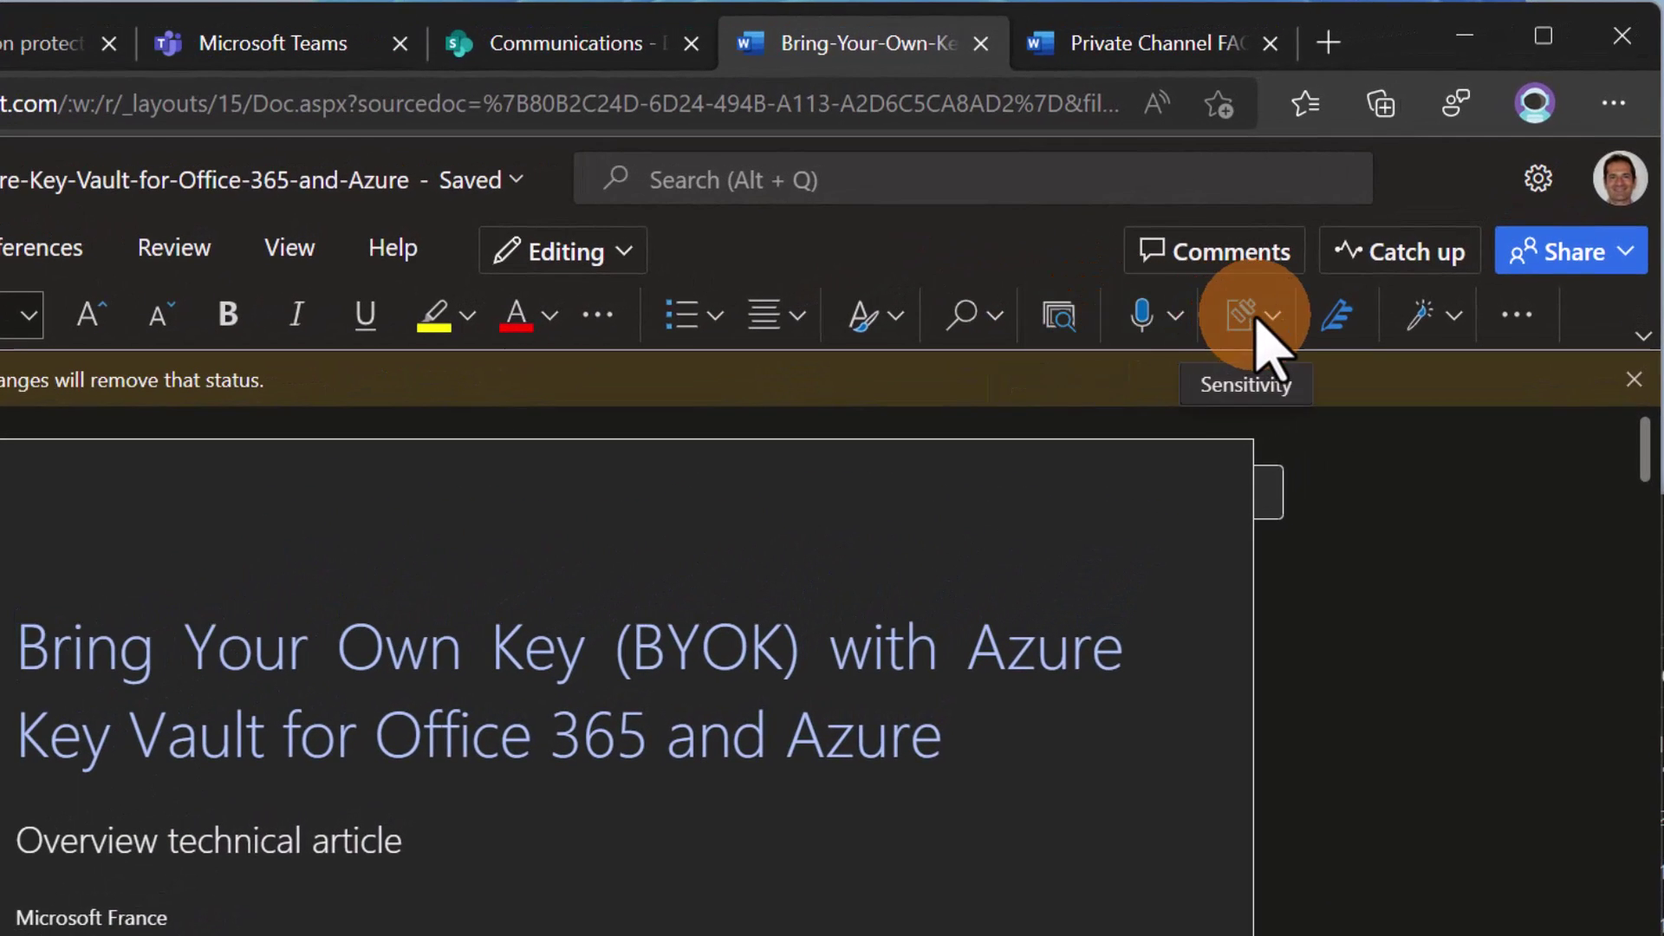
- Verify the BYOK article is labelled Secret, then return to the Communications library
left_click(1346, 243)
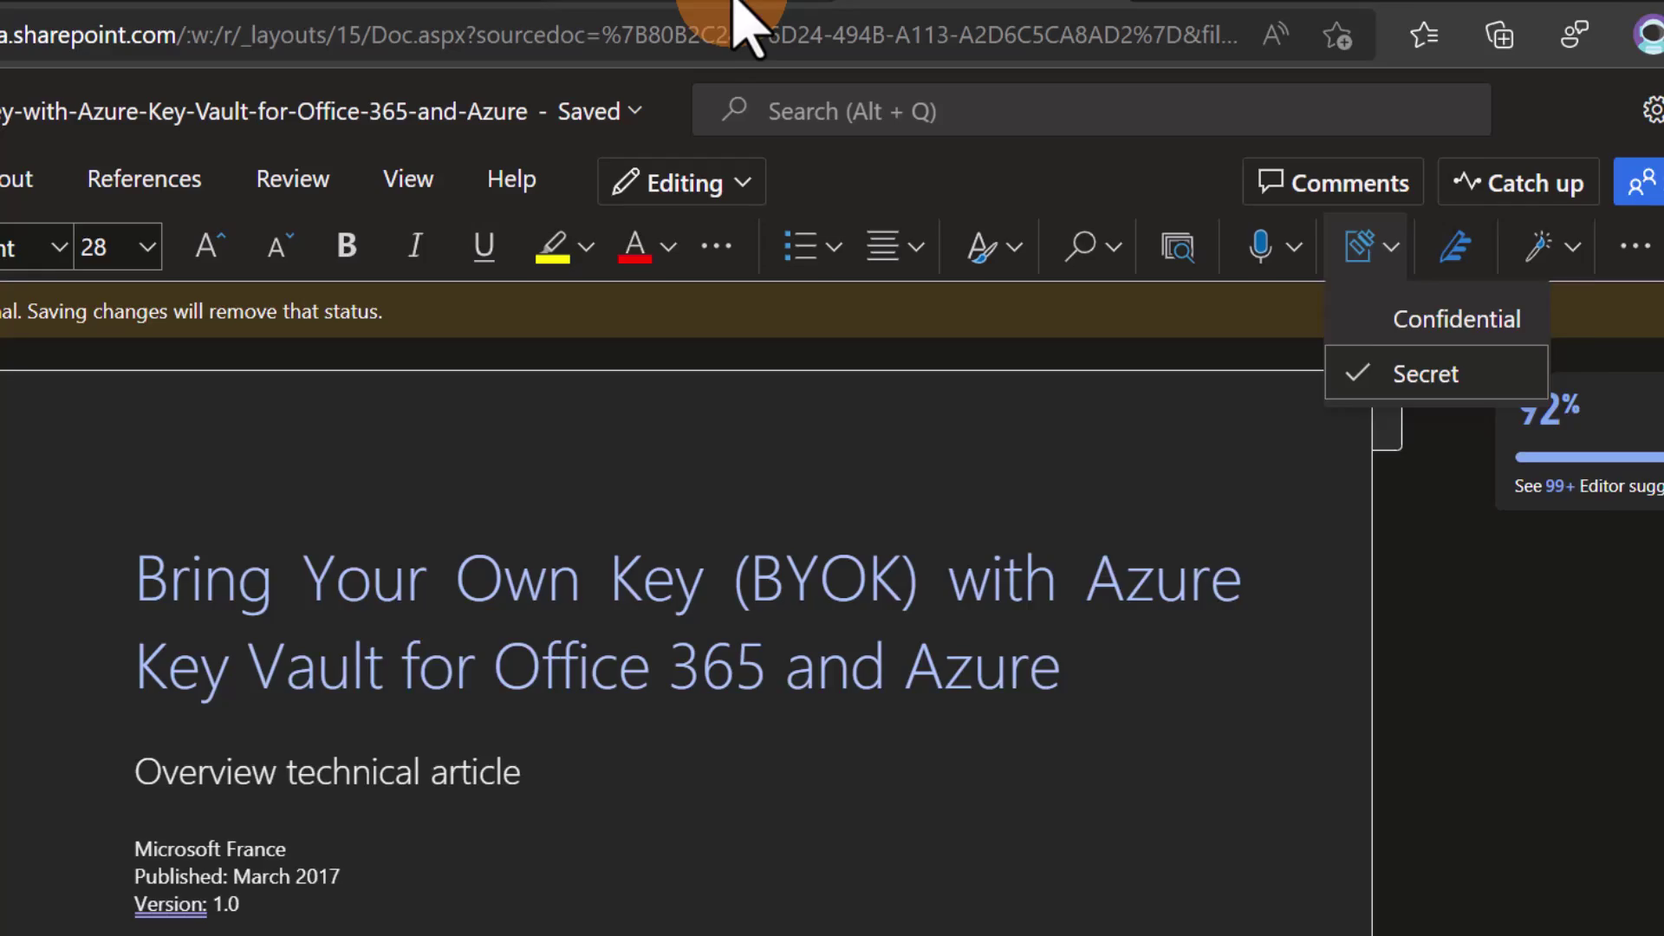
left_click(563, 43)
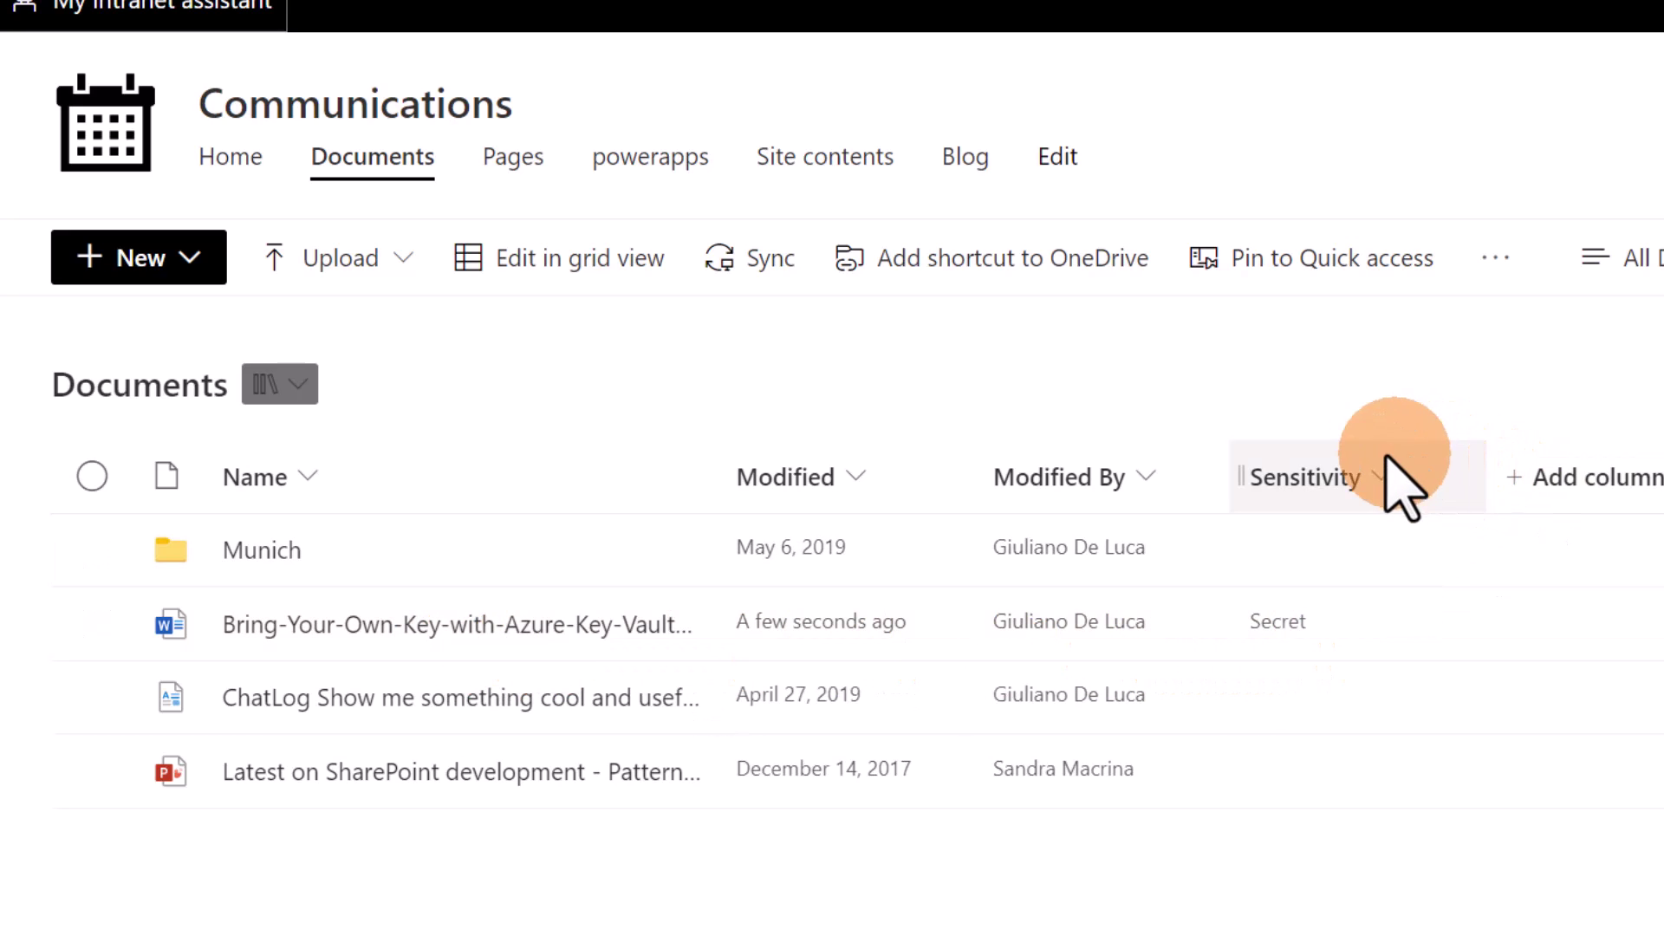
- Drag Private Channel FAQ.docx from the MVP folder into the Communications Documents library
mouse_move(1231, 430)
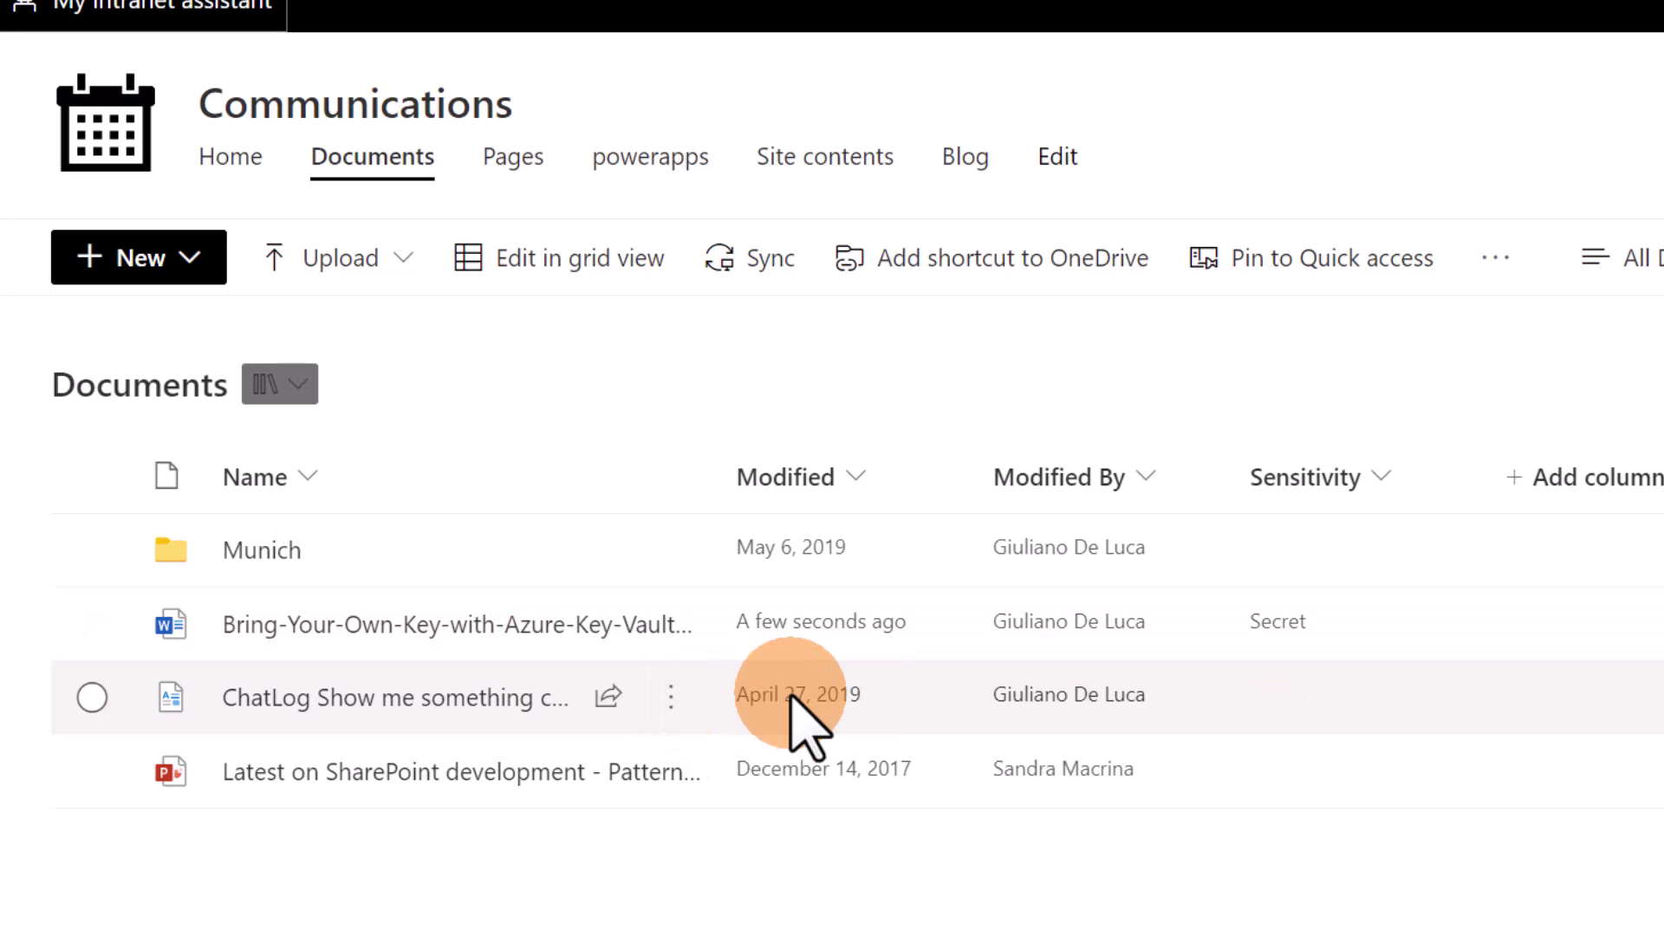
key("alt+Tab")
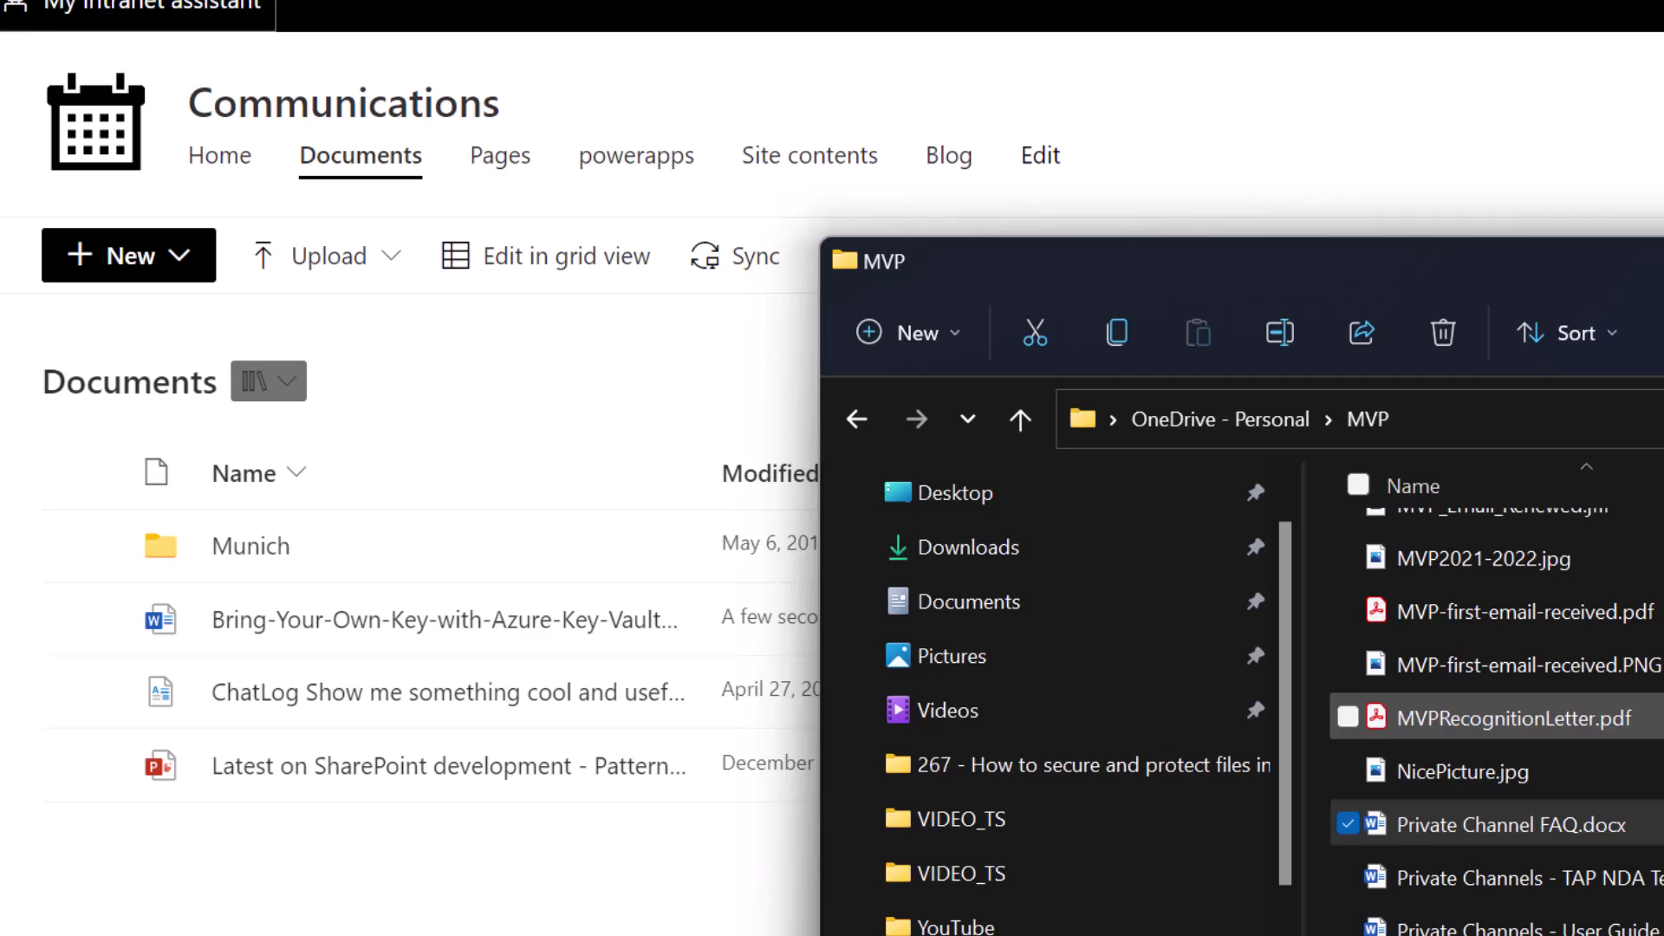
left_click(1529, 832)
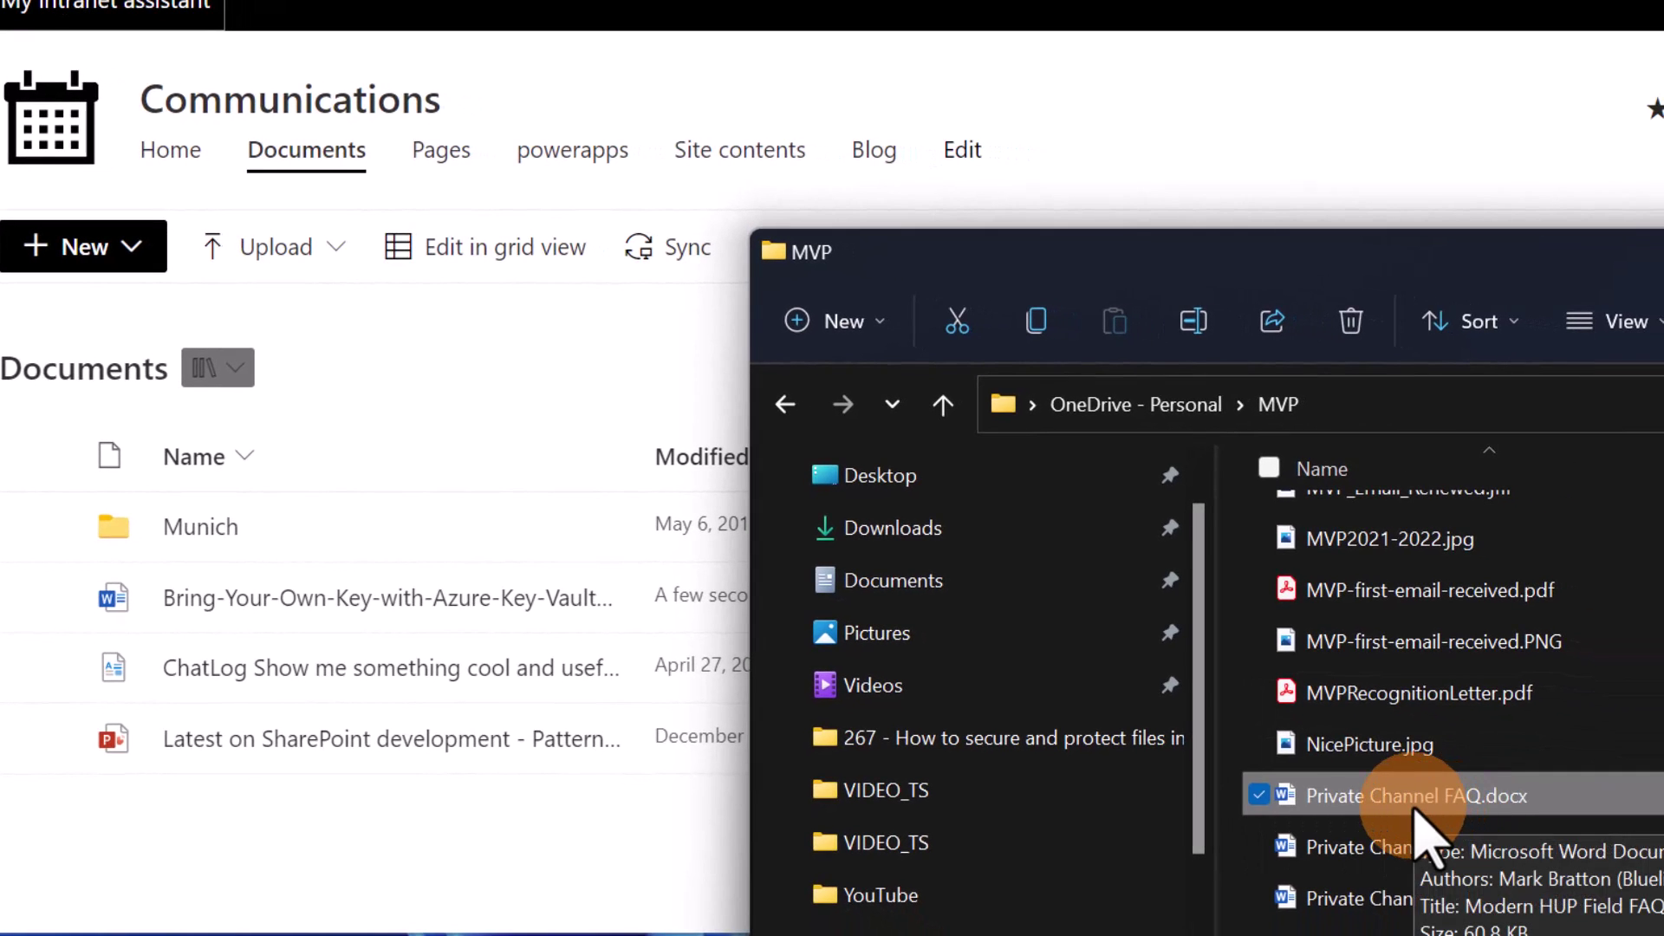
left_click_drag(1416, 809, 621, 862)
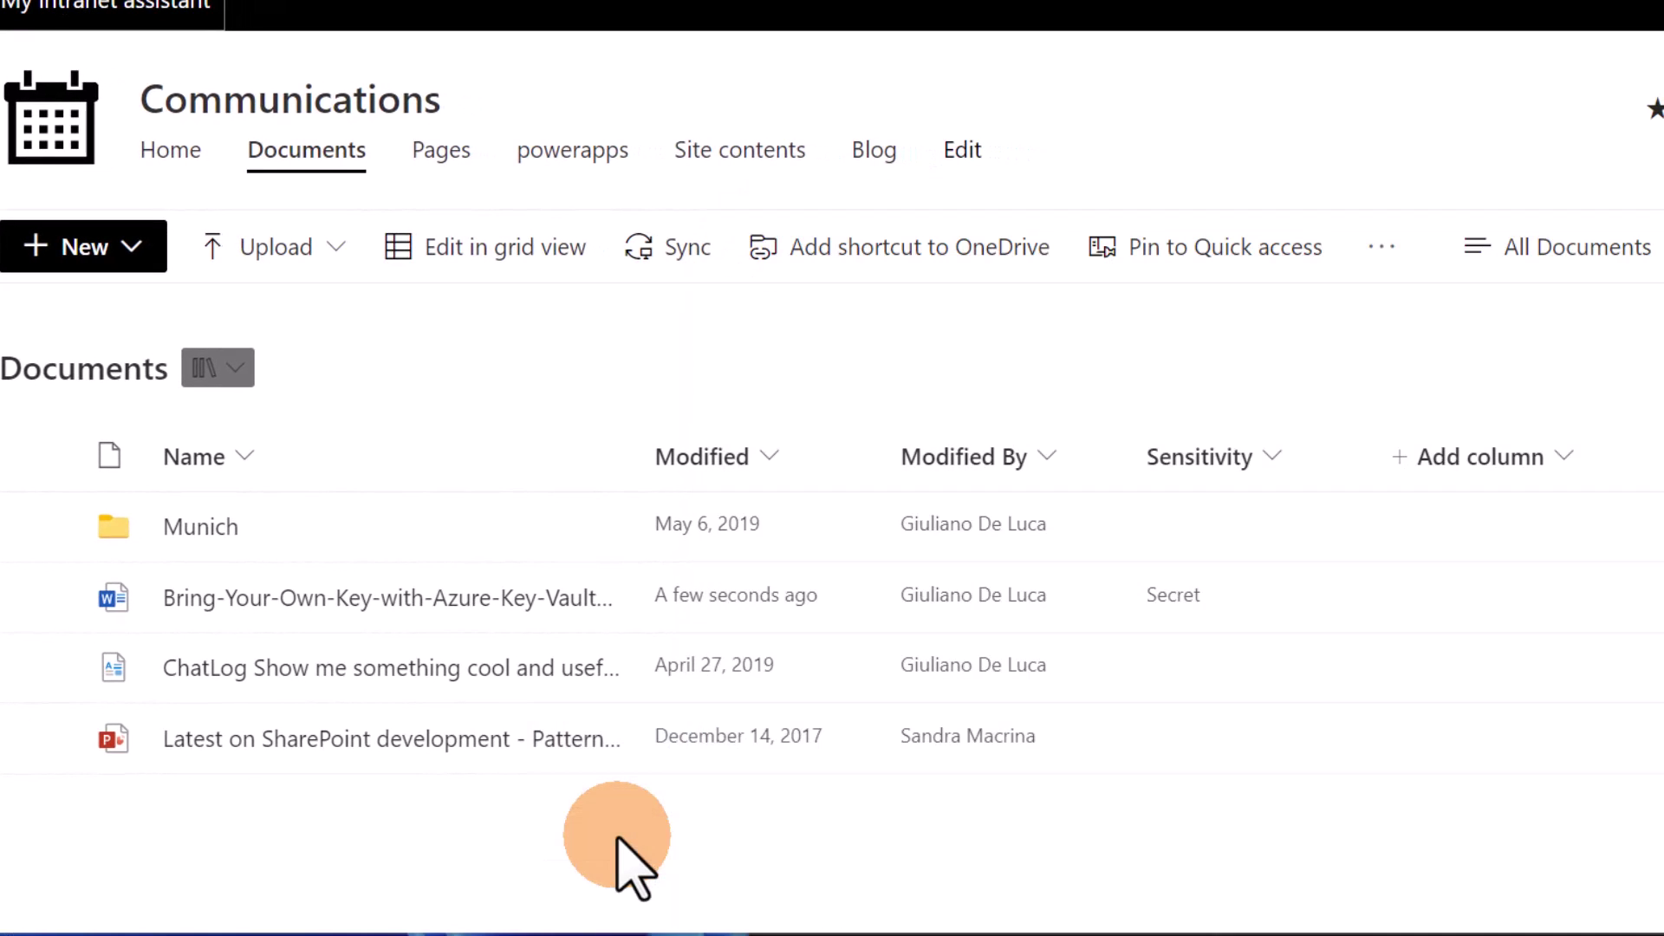
- Upload the 20220719 DCCP brief presentation into the library too
scroll(1516, 687, "up", 8)
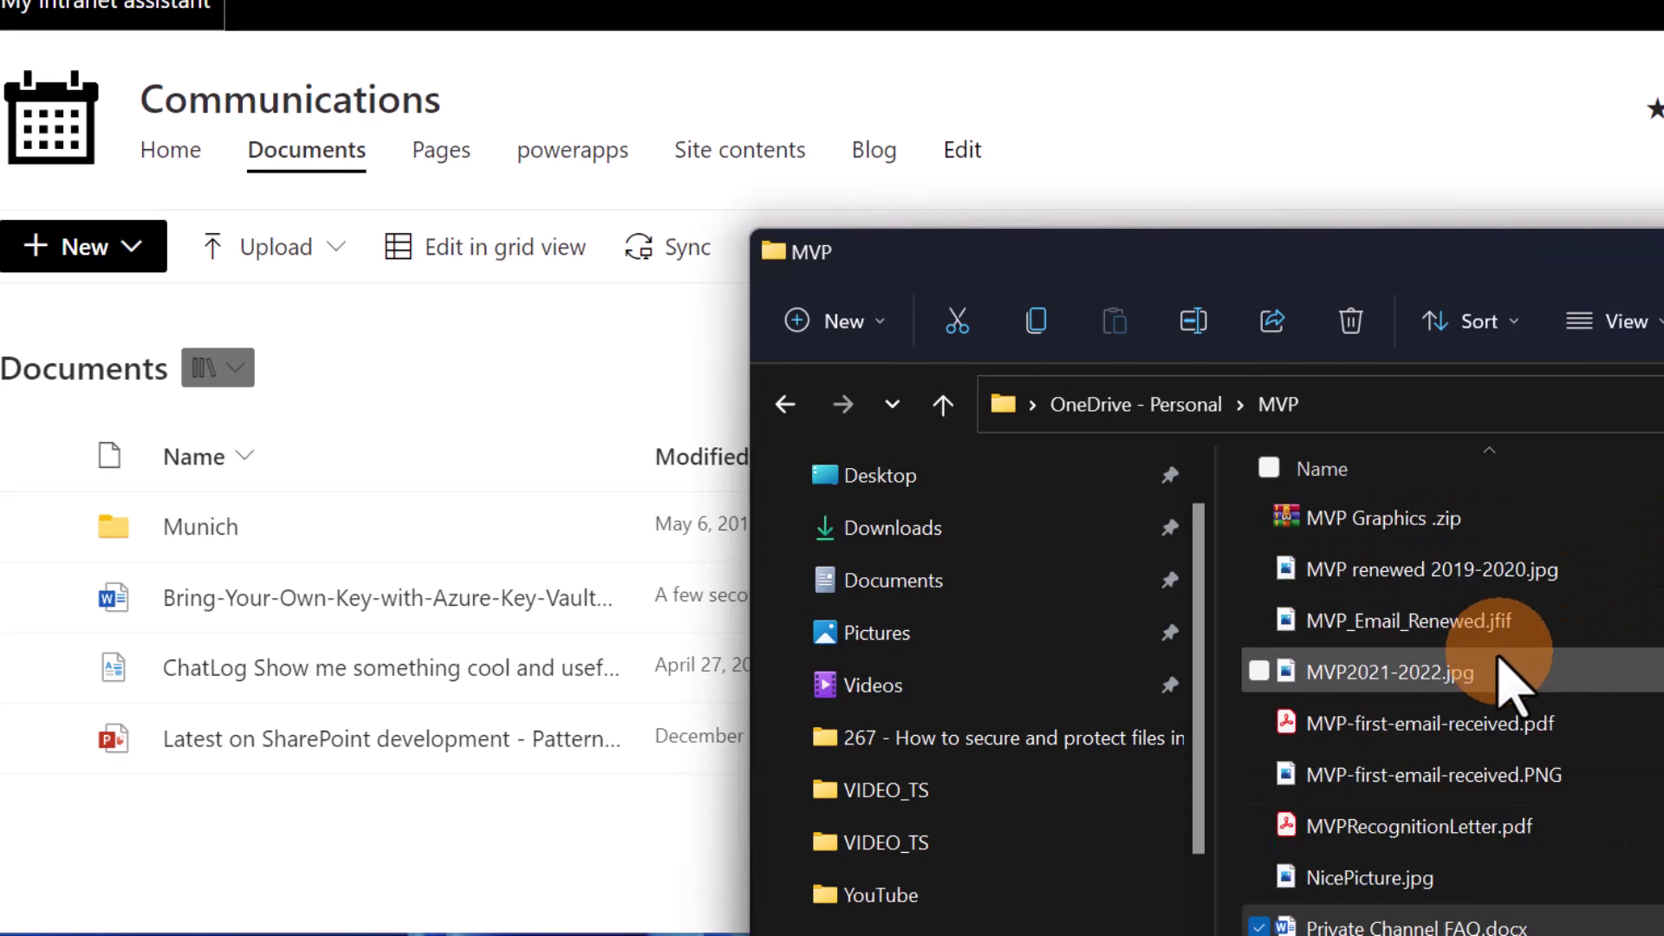
scroll(1516, 687, "down", 2)
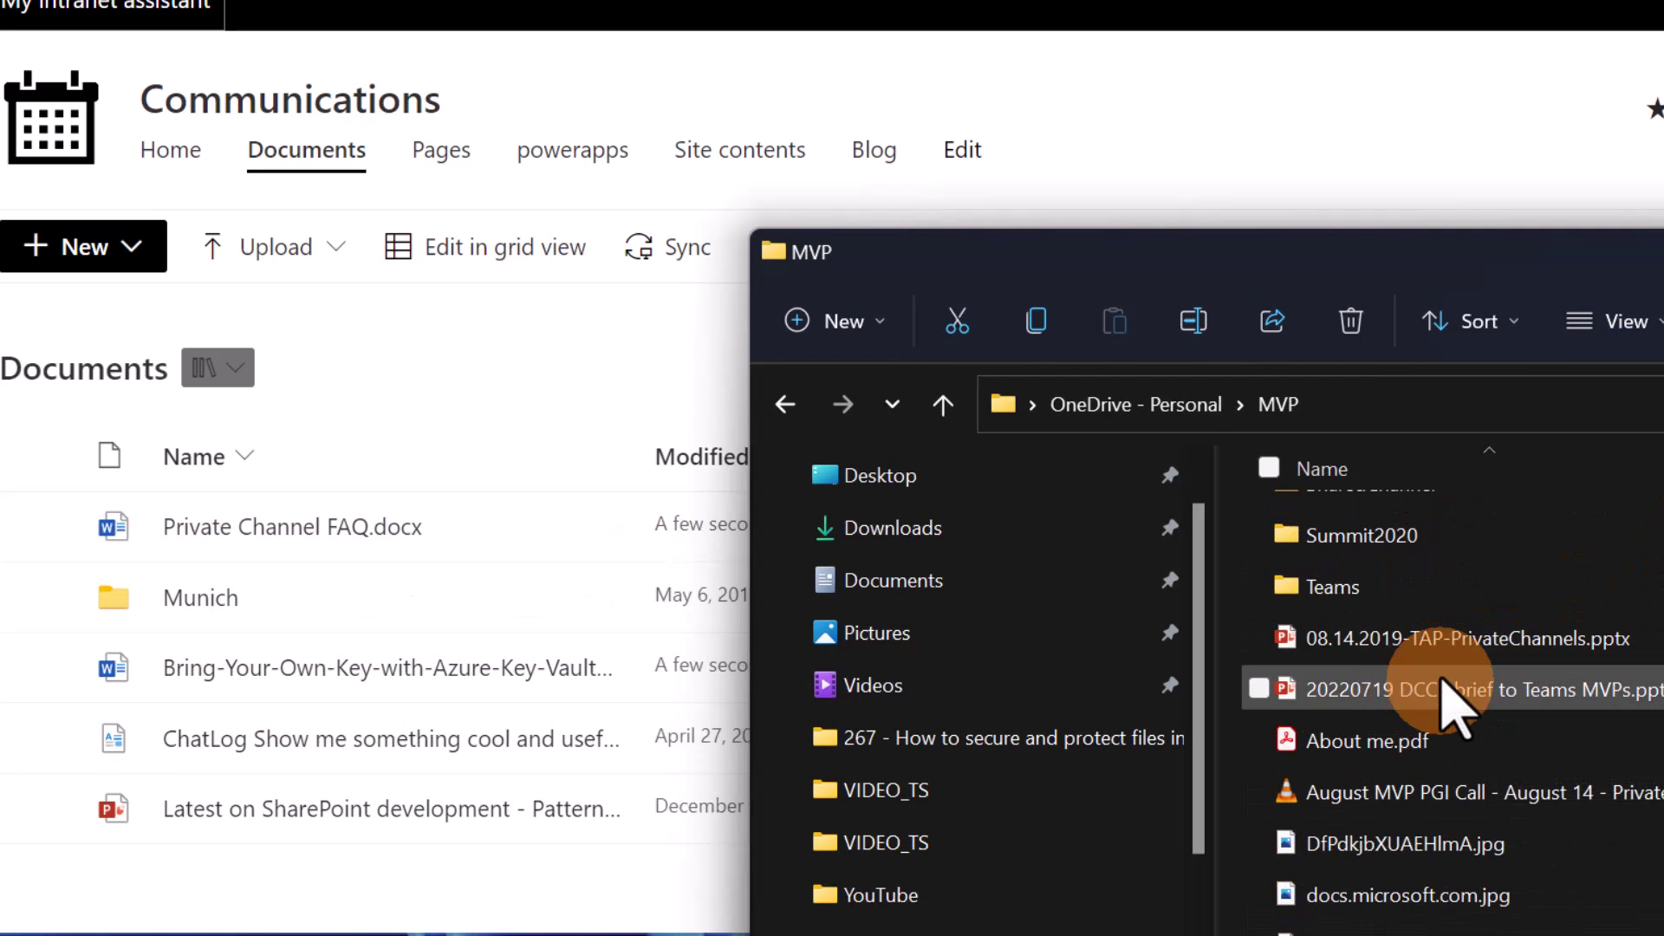
left_click_drag(1430, 689, 364, 870)
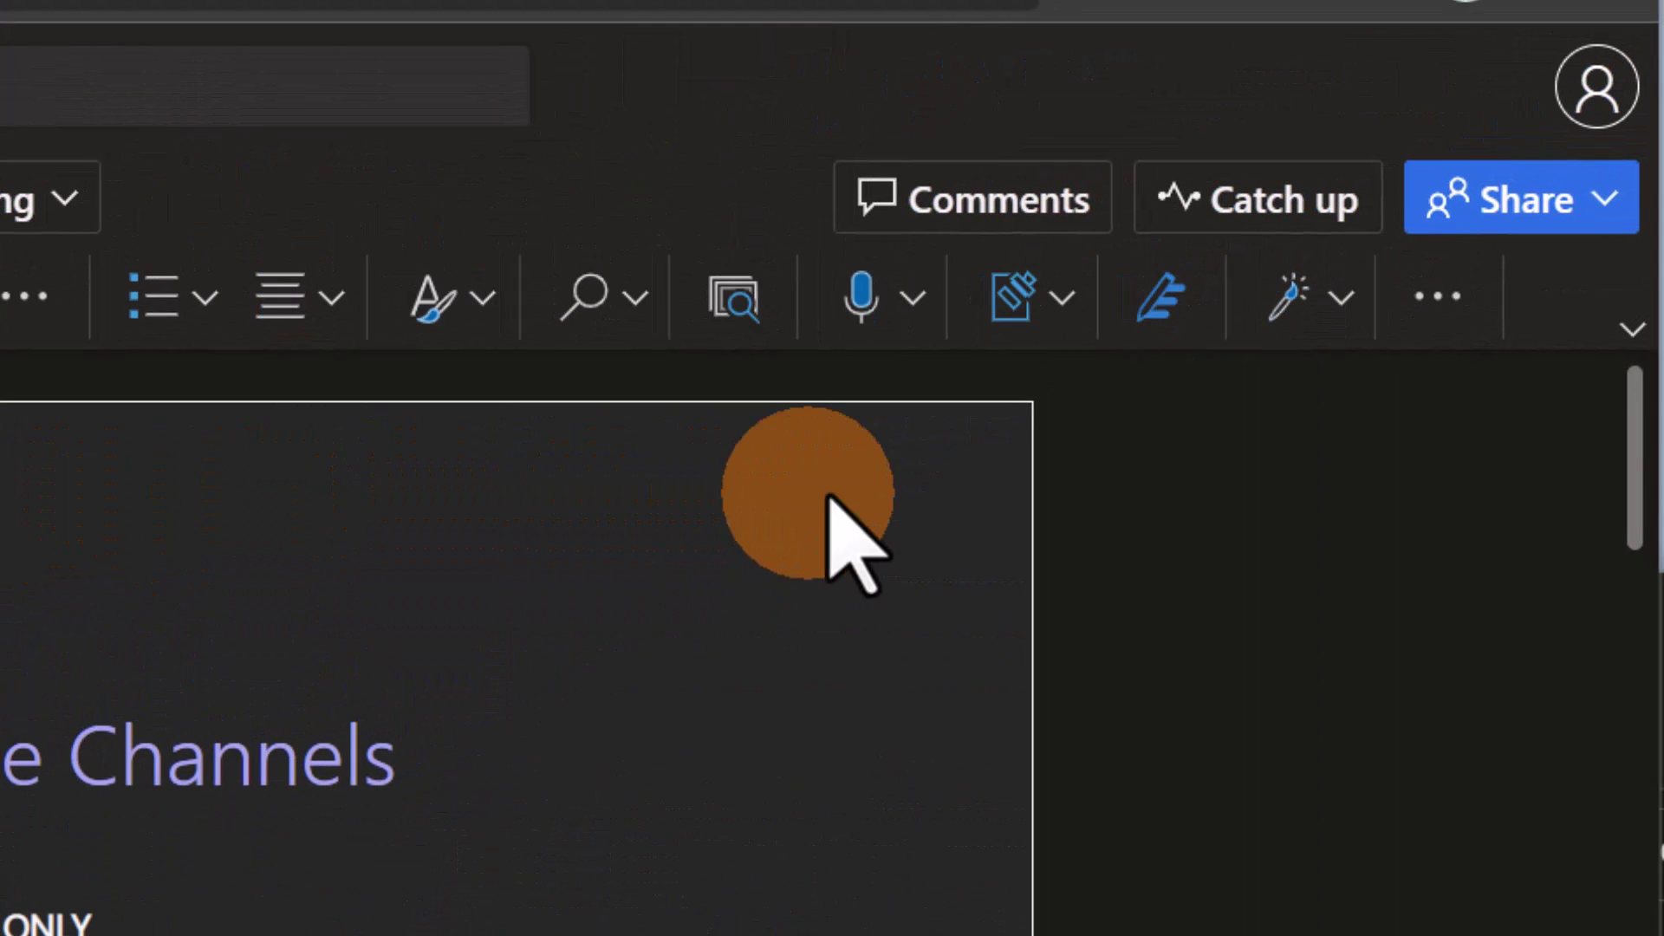
- Confirm Private Channel FAQ carries Secret, then open the 20220719 DCCP brief presentation from the library
left_click(1046, 291)
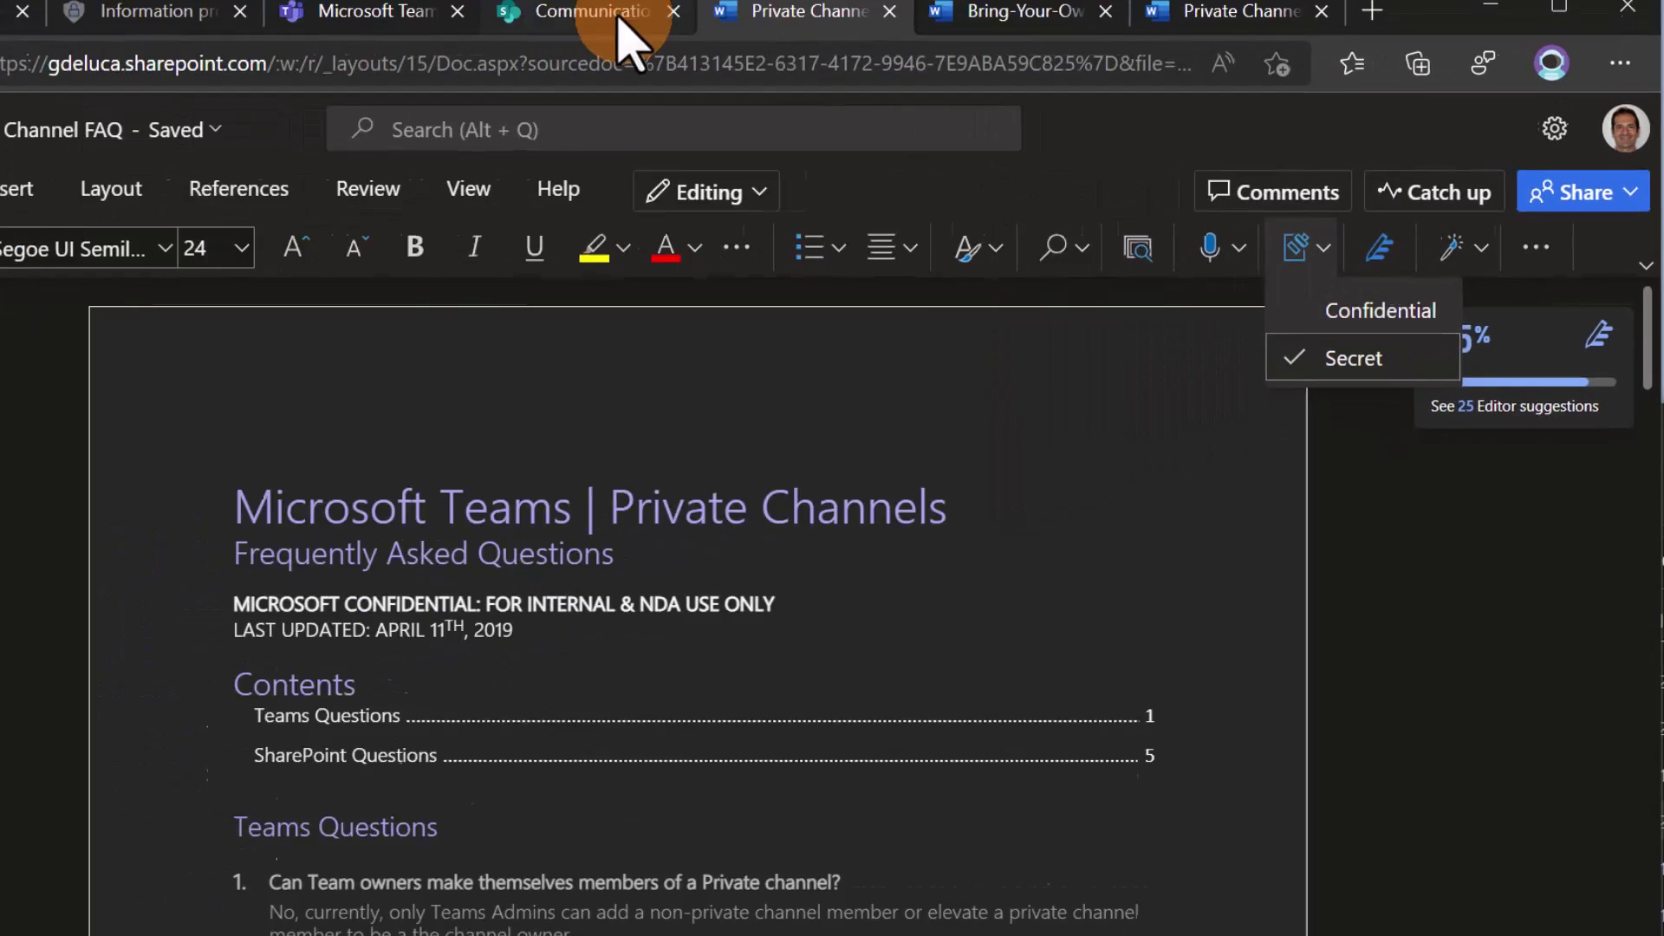
left_click(733, 34)
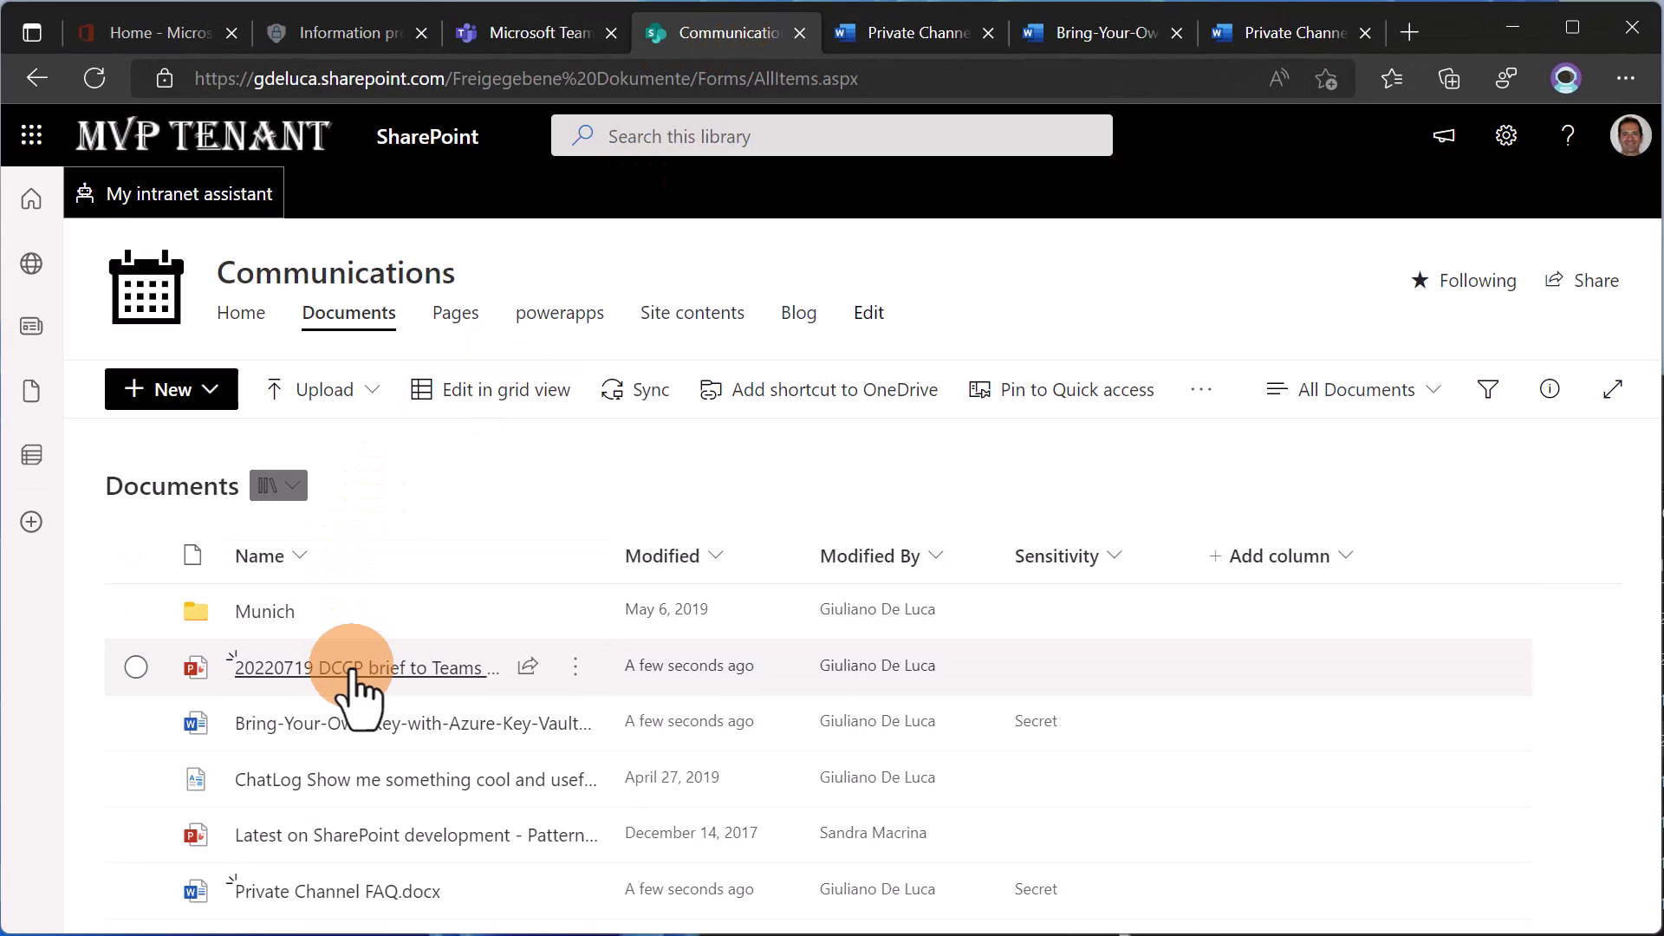
left_click(351, 670)
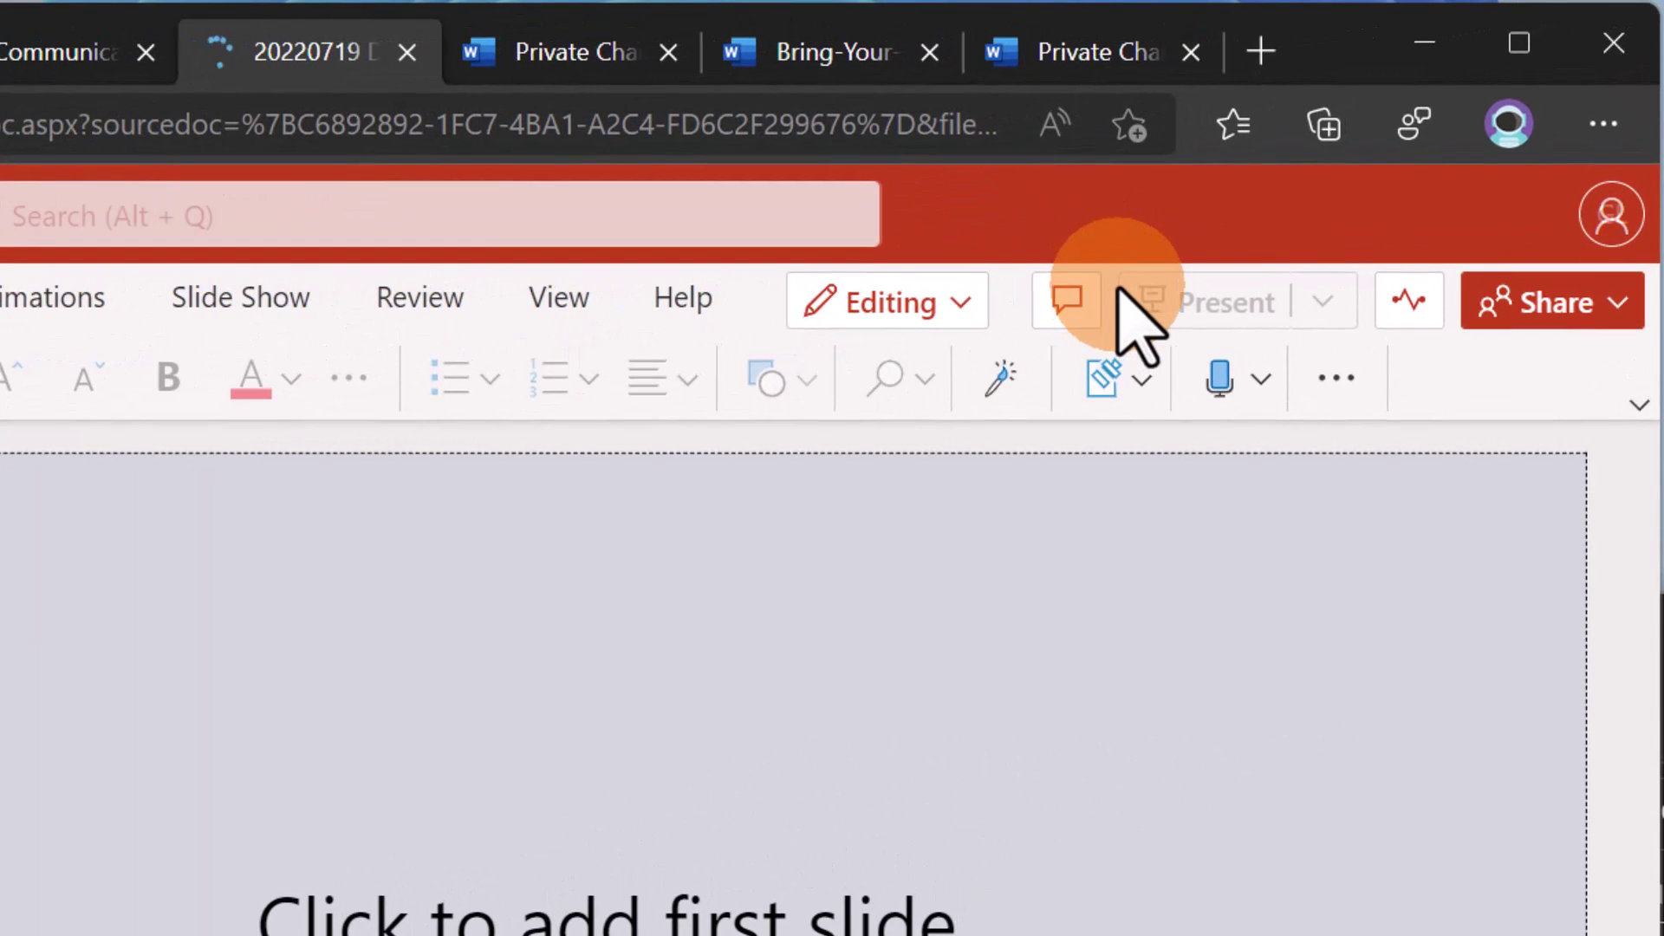
- Verify the DCCP brief deck is labelled Secret, then go back to the Communications library
left_click(1136, 374)
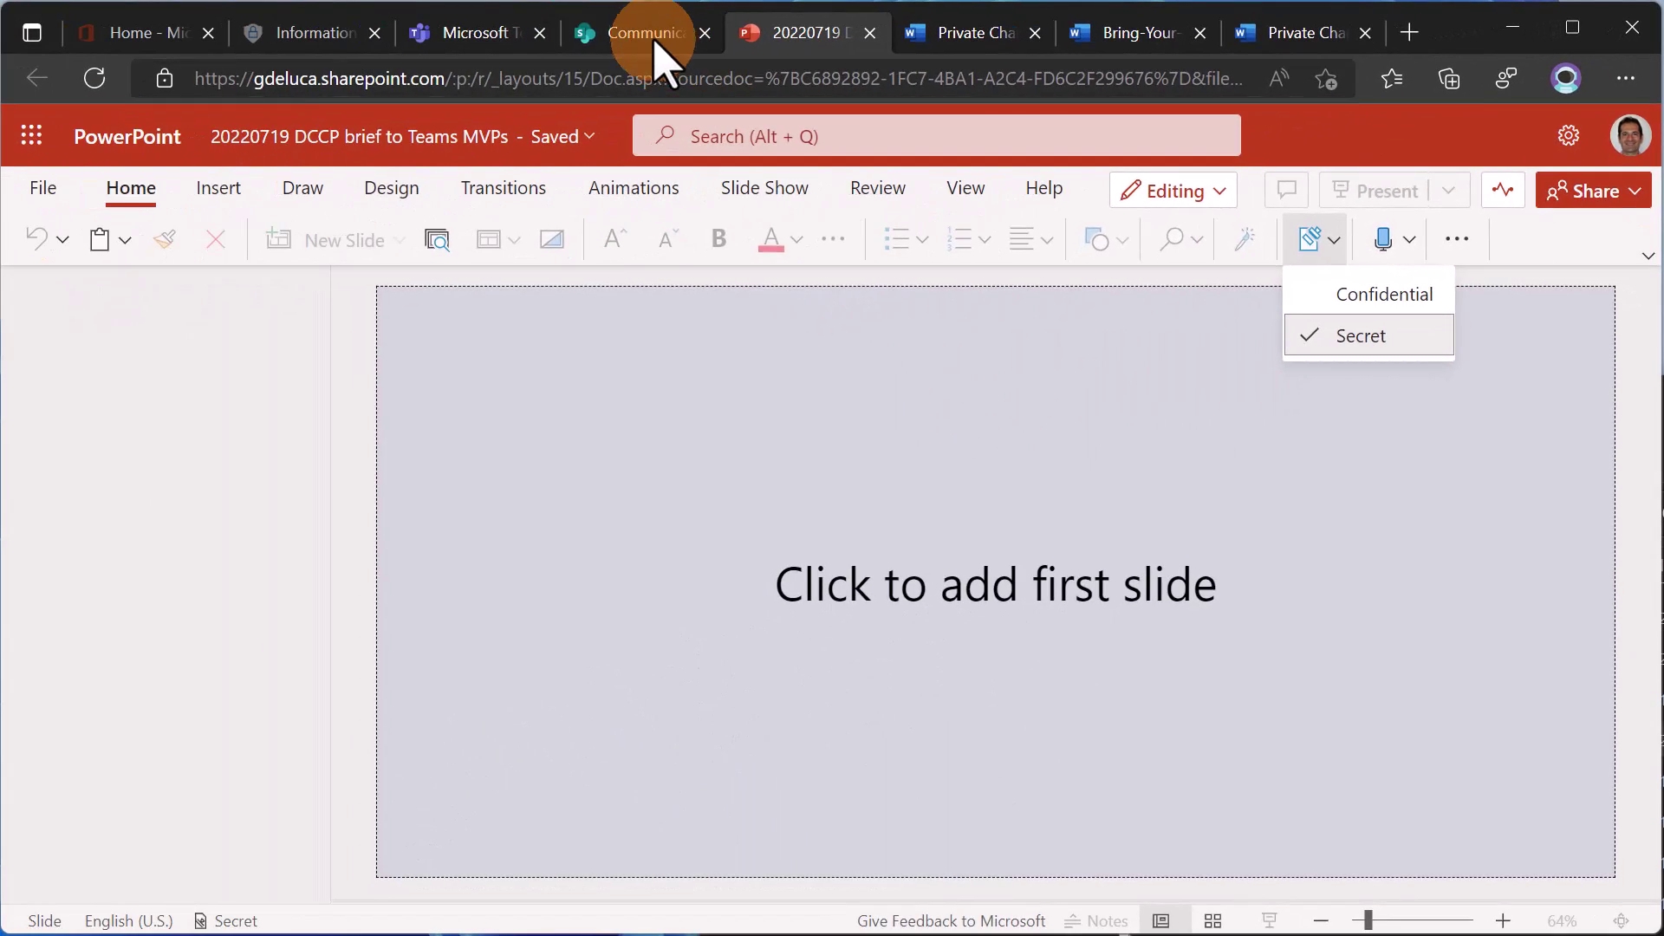
left_click(61, 52)
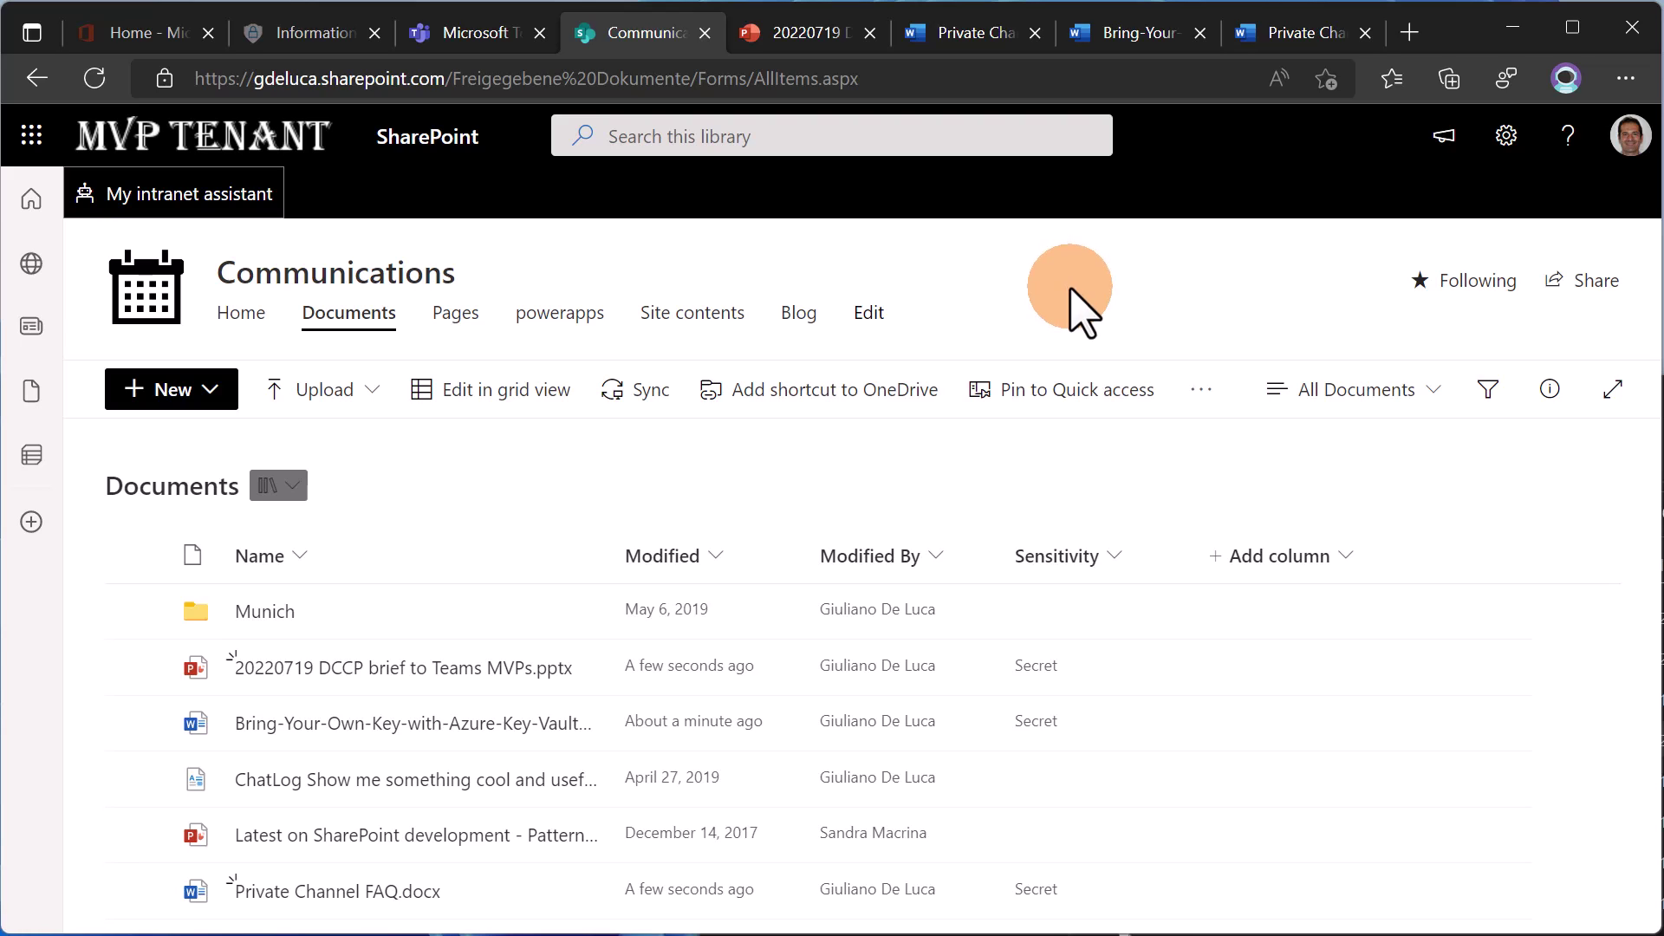
- Switch to the Microsoft Teams browser tab
left_click(476, 39)
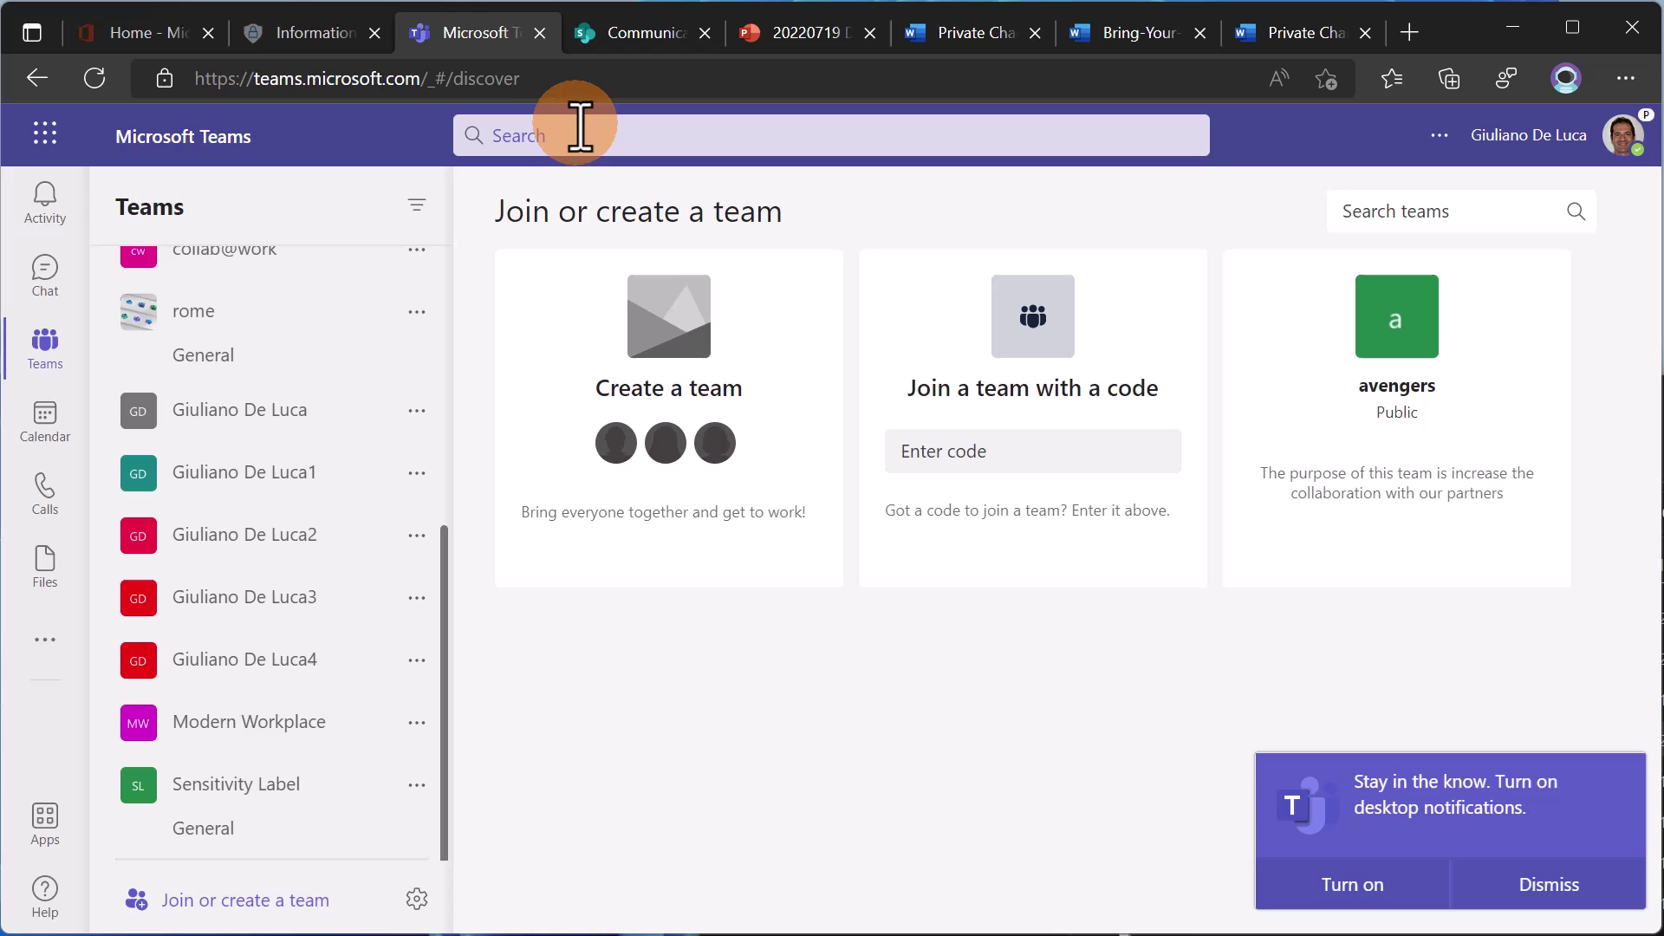
- Set the Communications site's sensitivity to Secret in Site information, save, and dismiss the translation offer
left_click(631, 35)
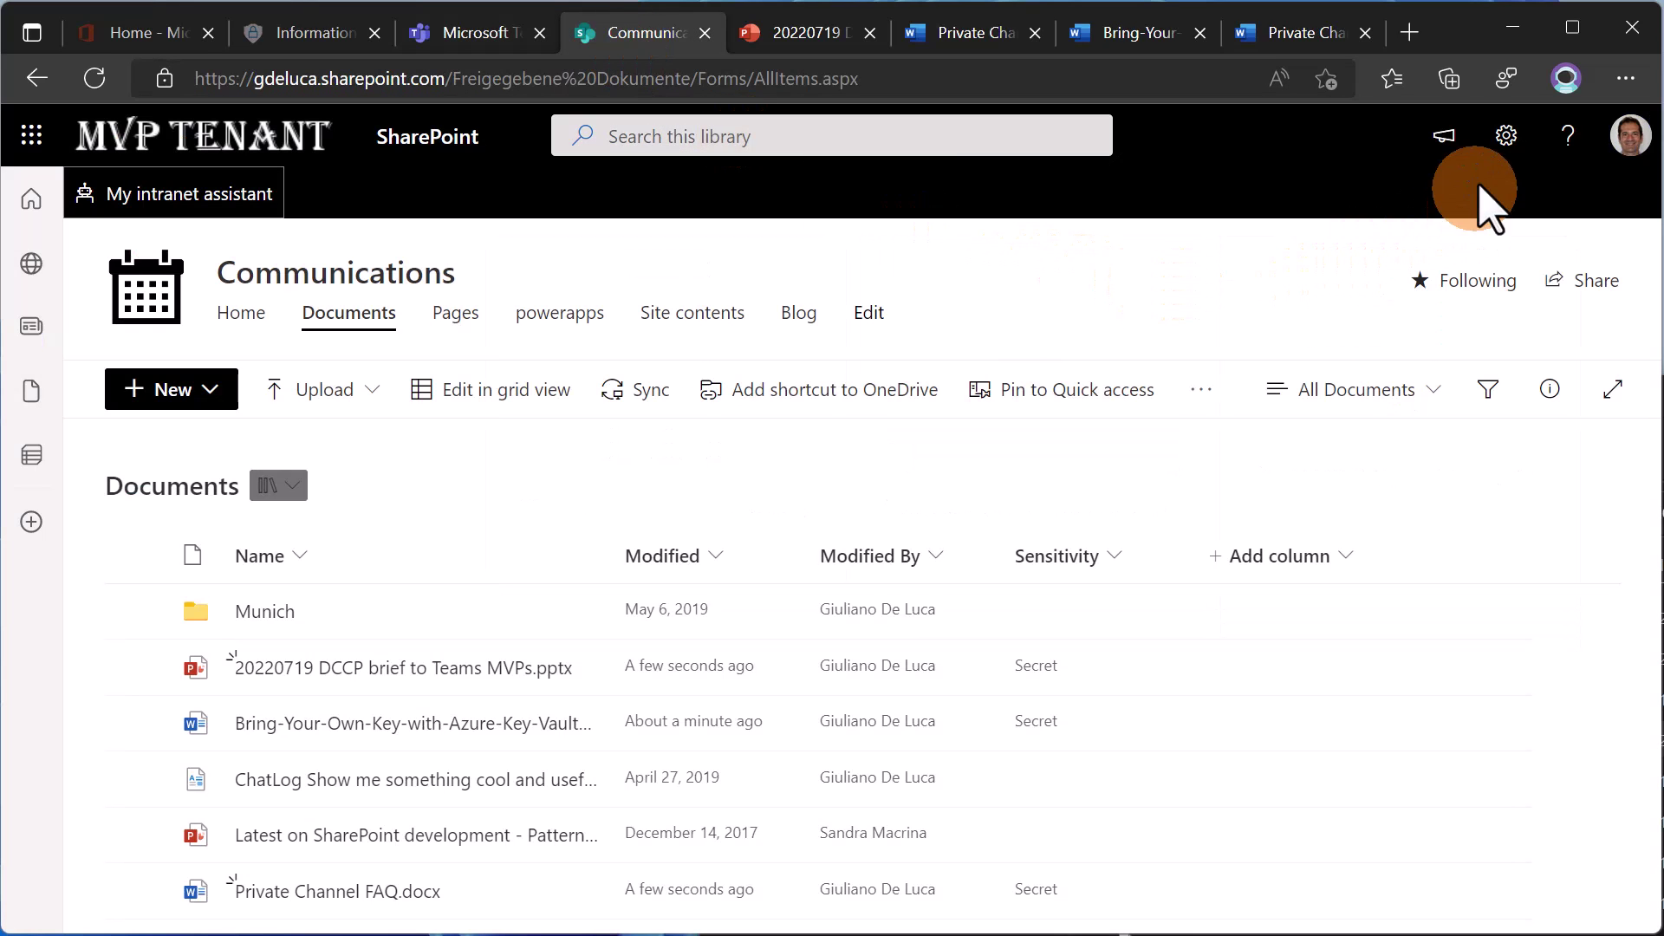
left_click(1502, 146)
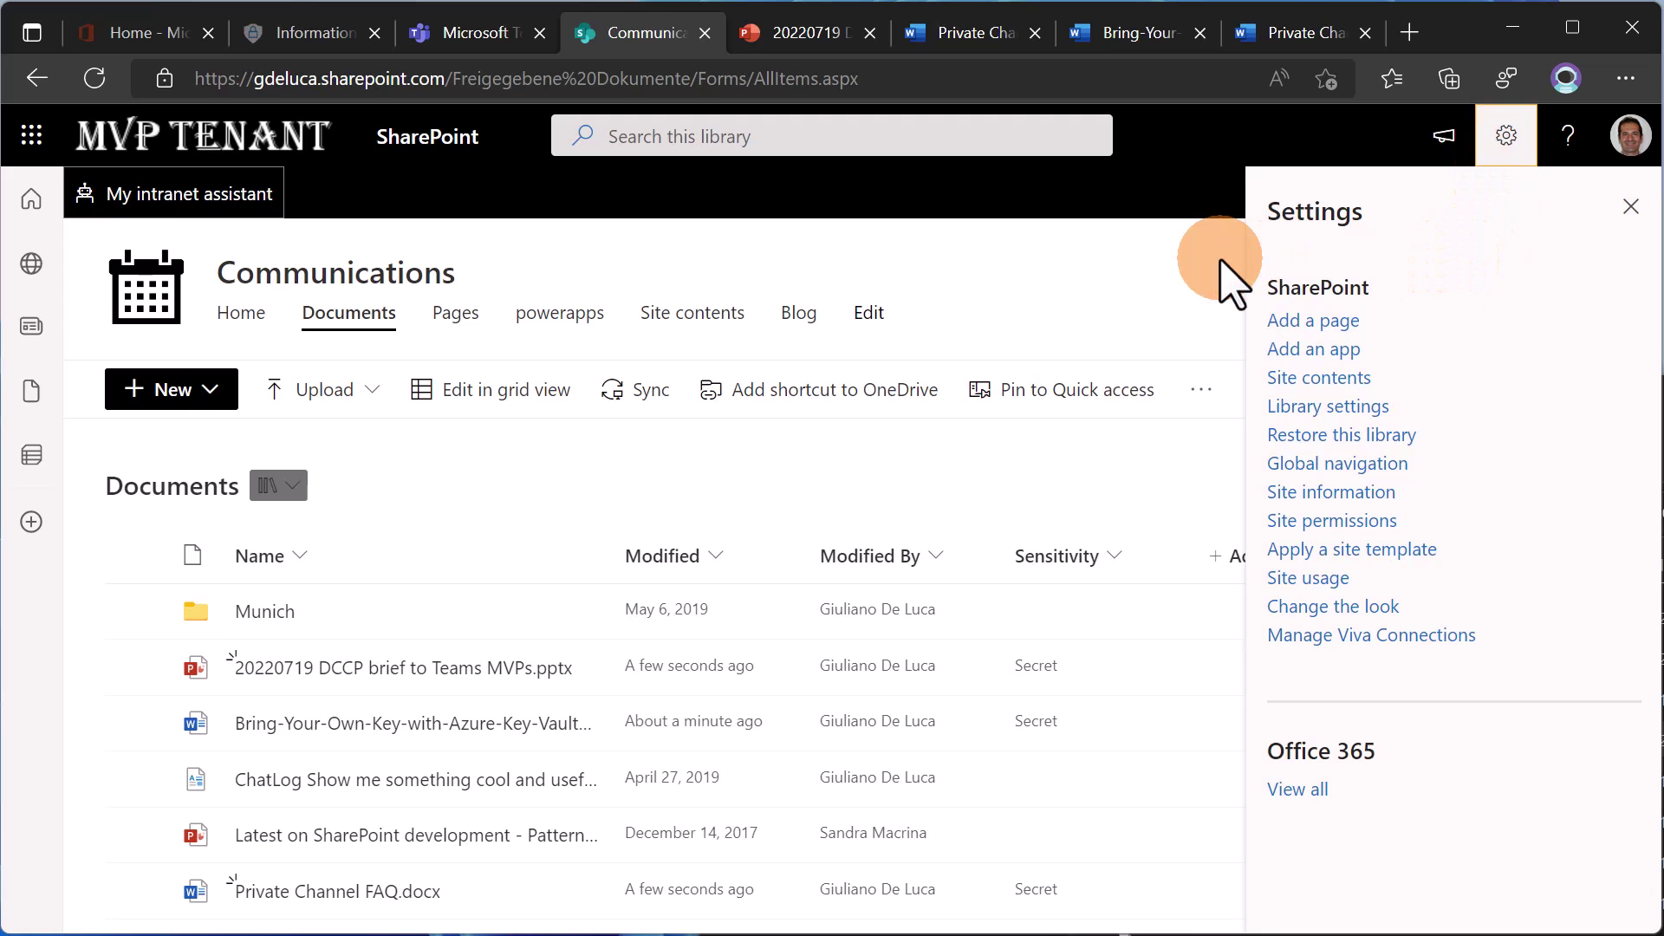
left_click(1331, 493)
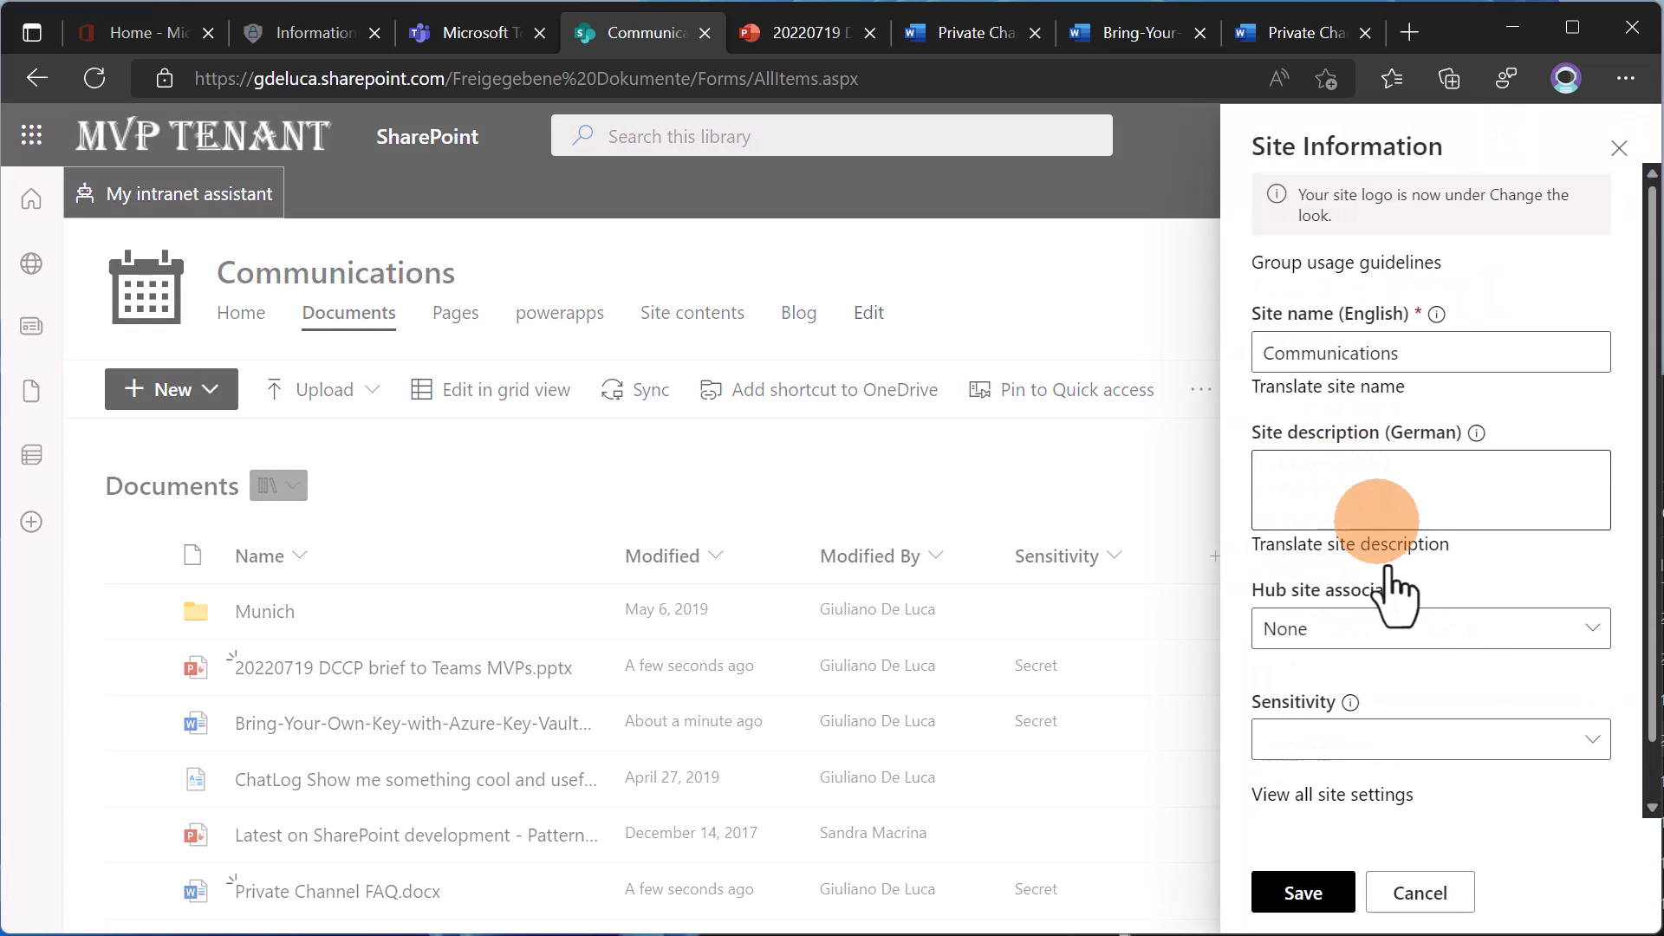
left_click(1427, 741)
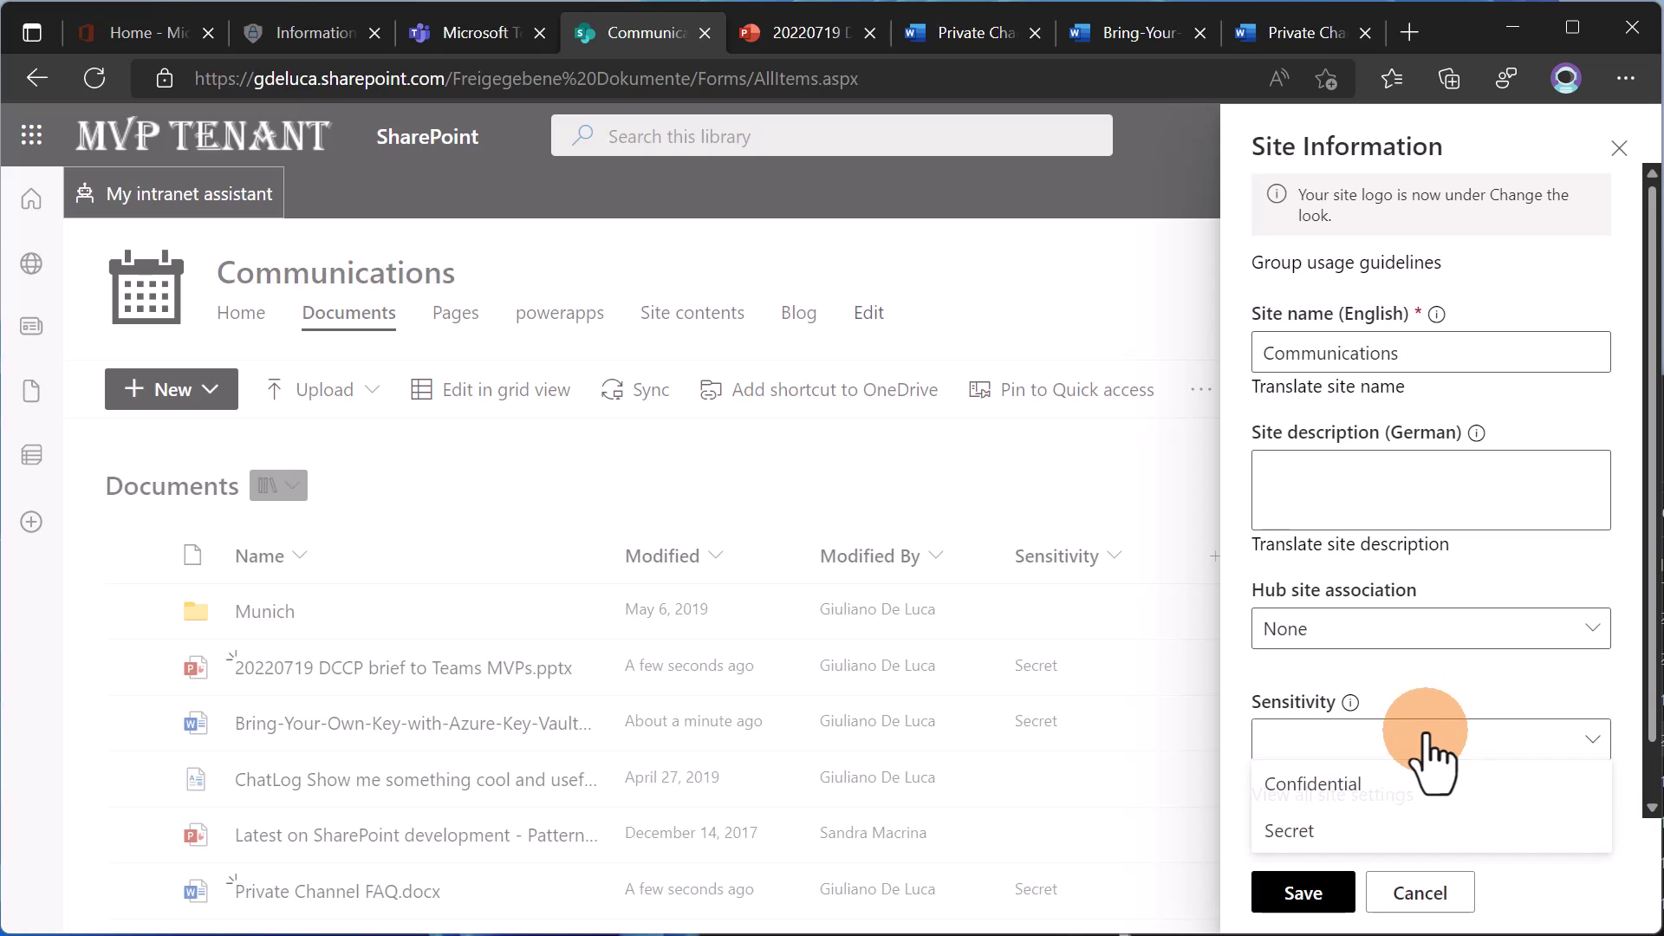
left_click(1289, 832)
left_click(1300, 895)
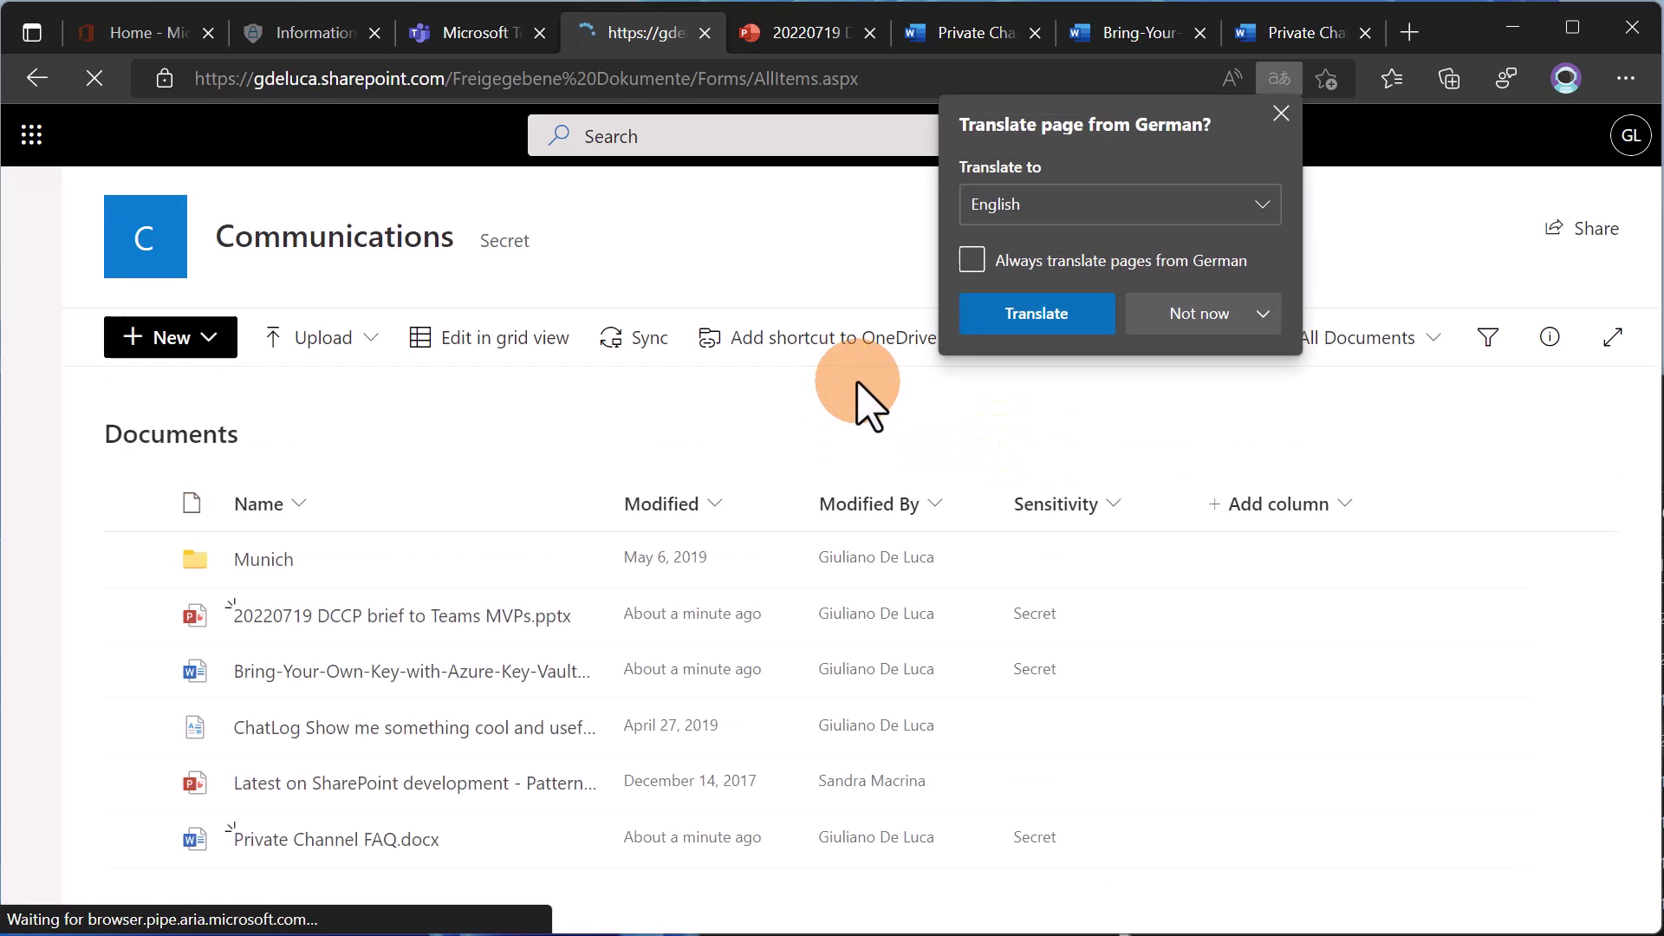
left_click(743, 251)
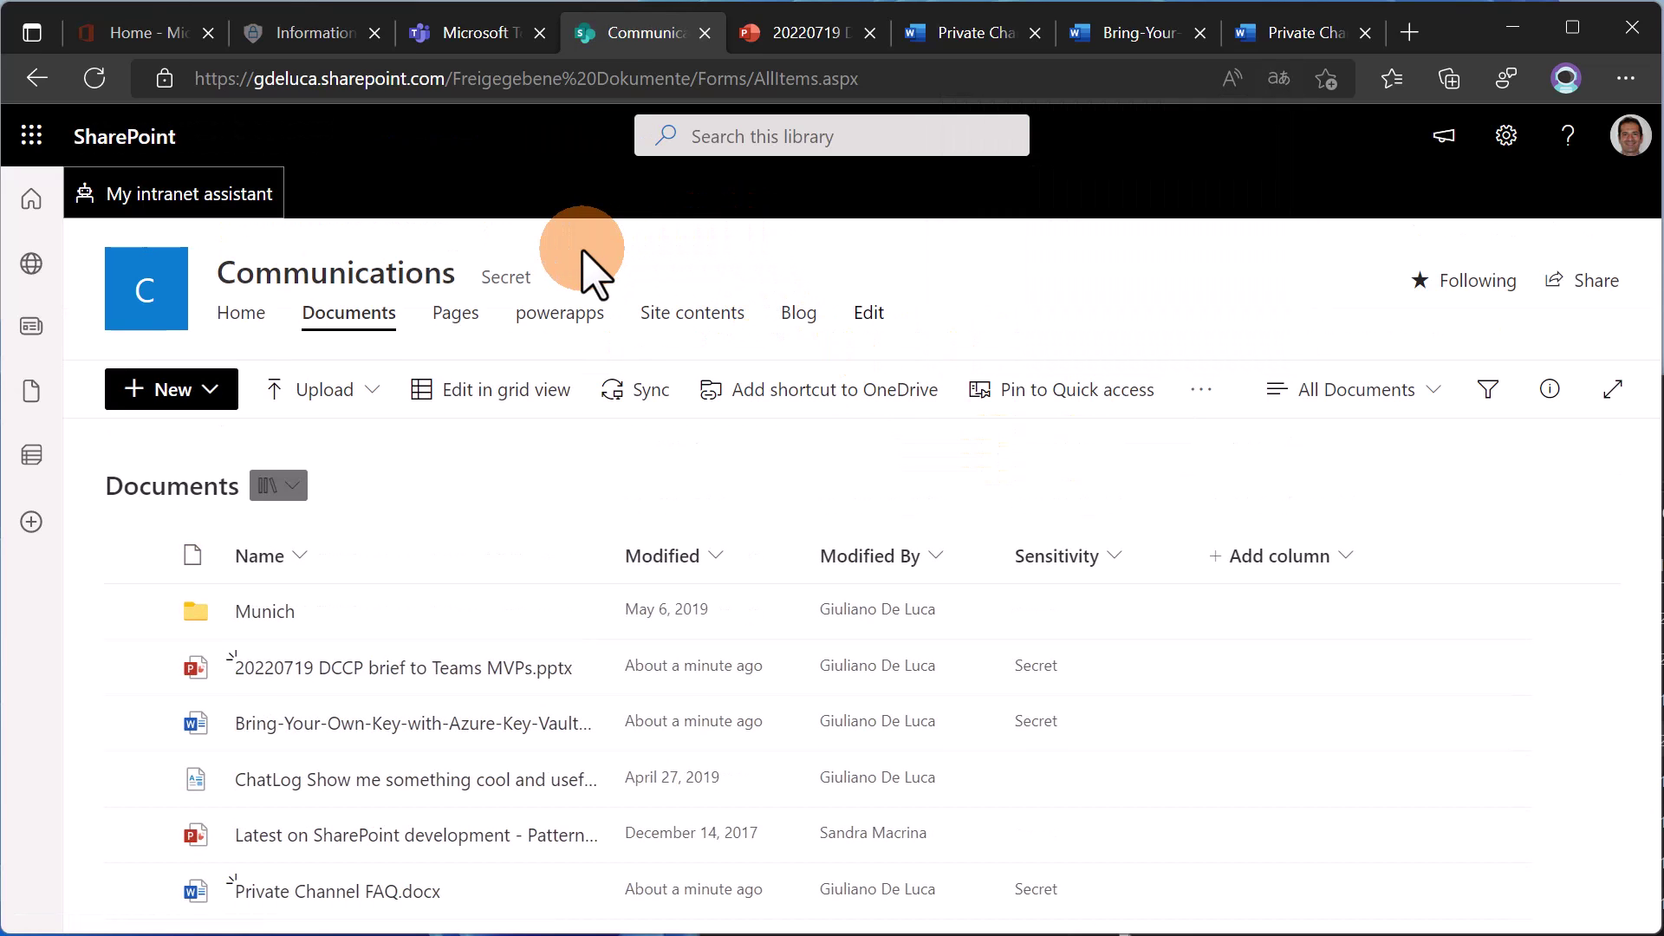